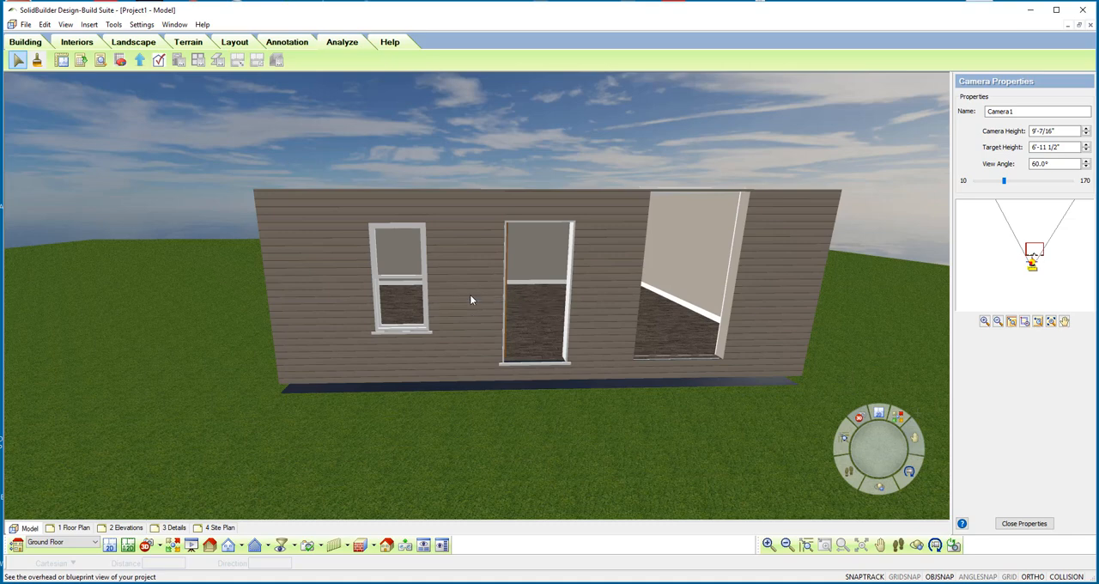
Step: Assign 1 x 4 White PVC Trim to the openings on the exterior surface of the siding wall with the window and door
double_click(469, 295)
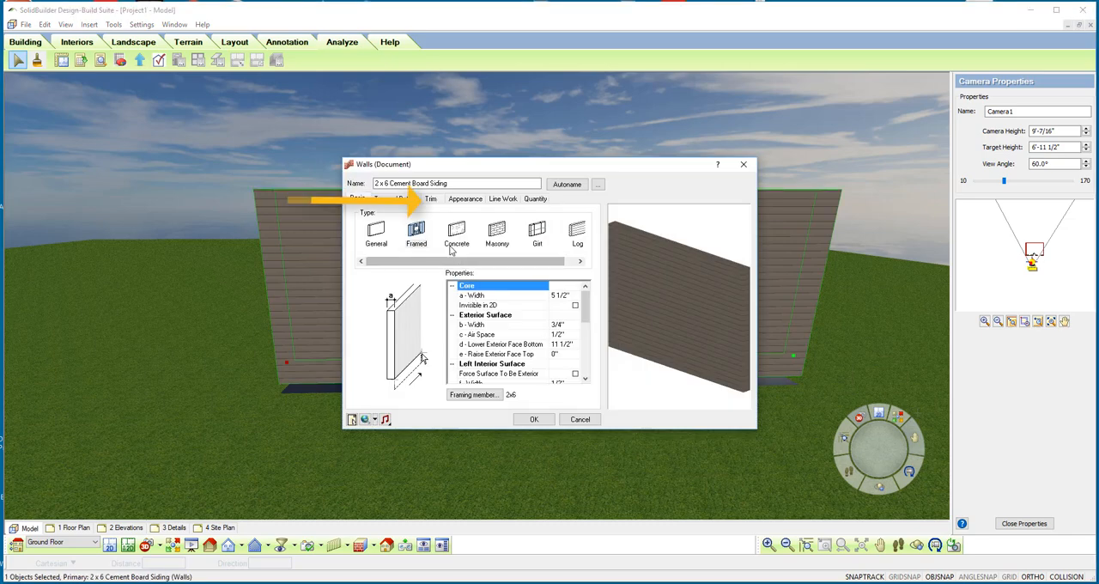
click(431, 198)
click(439, 216)
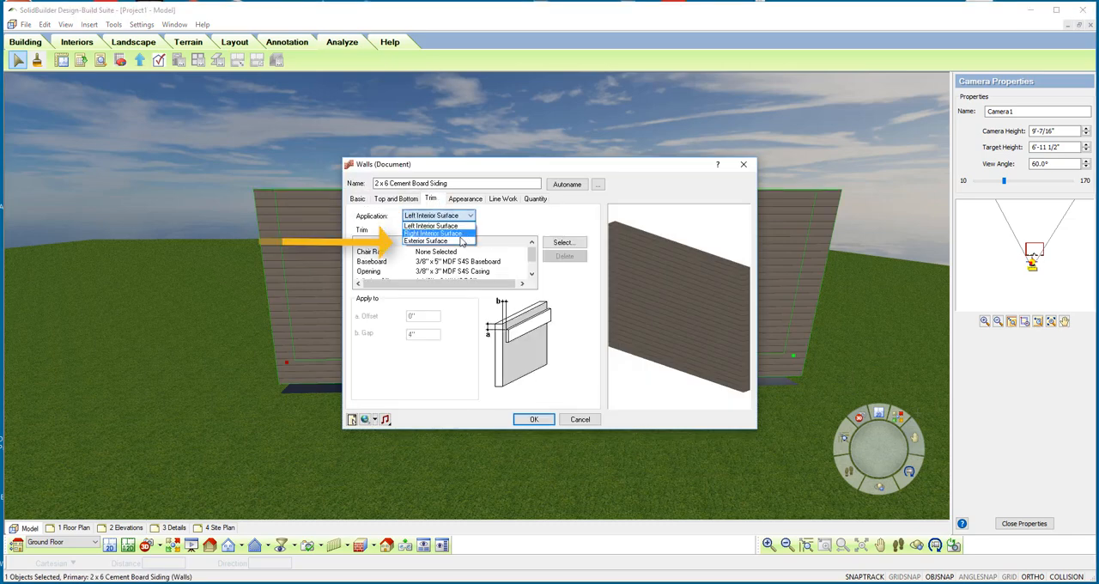
click(438, 243)
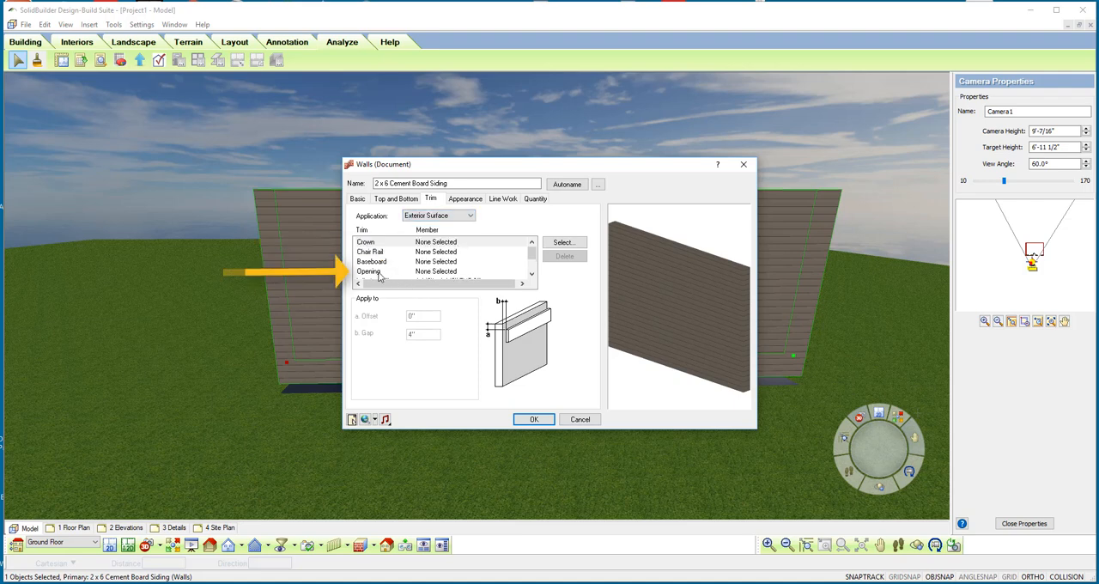
click(420, 272)
click(567, 245)
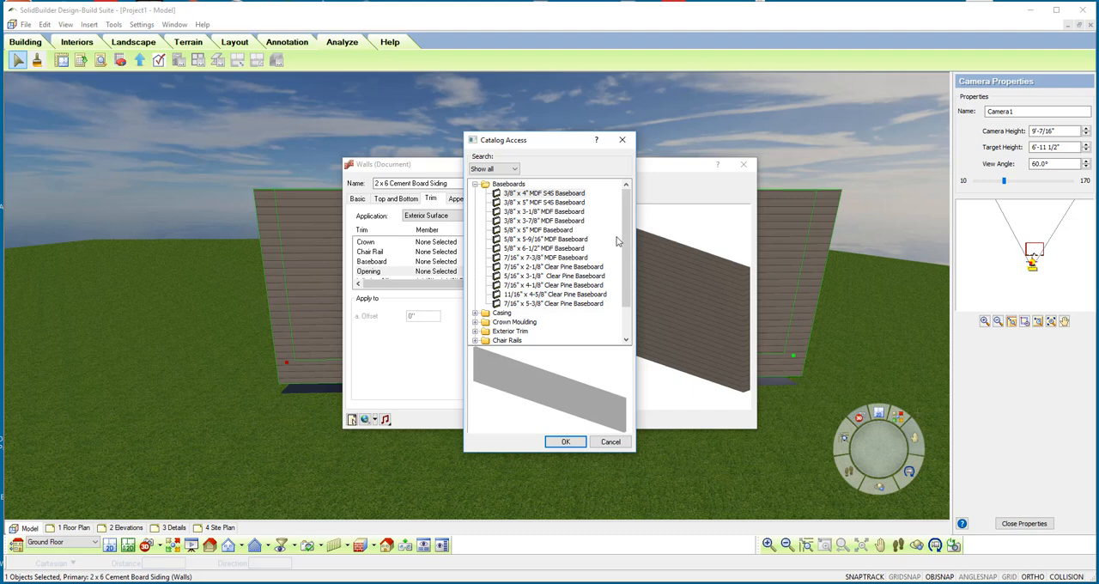
scroll(616, 241, down, 2)
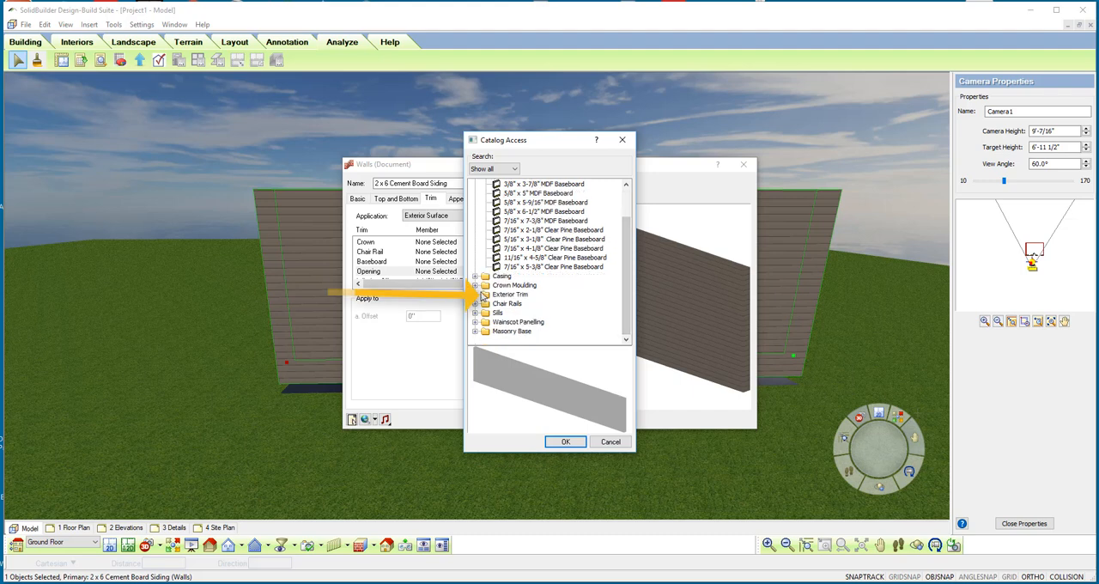
click(480, 295)
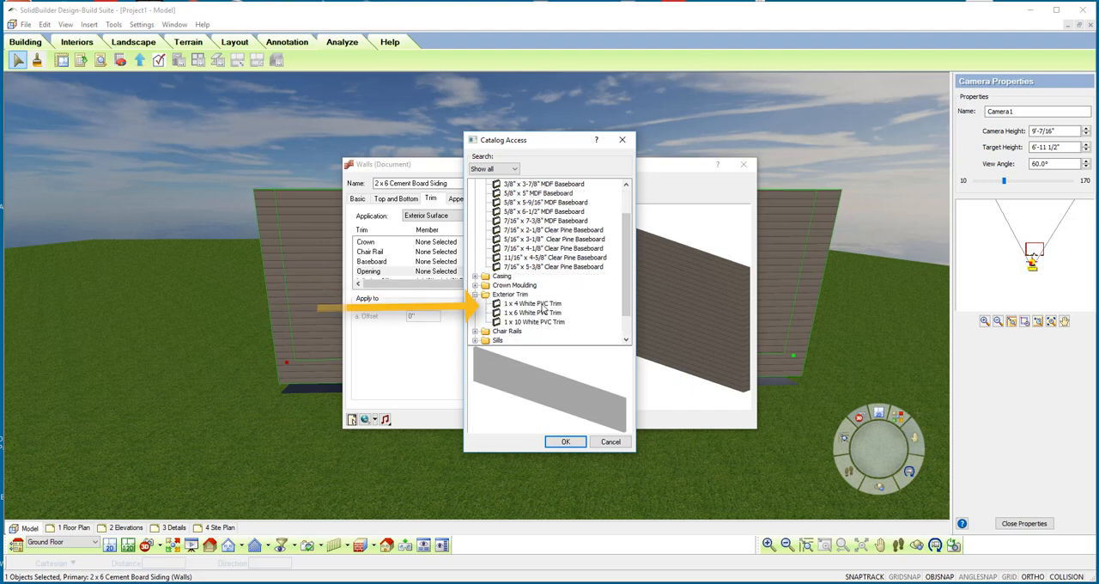
click(534, 304)
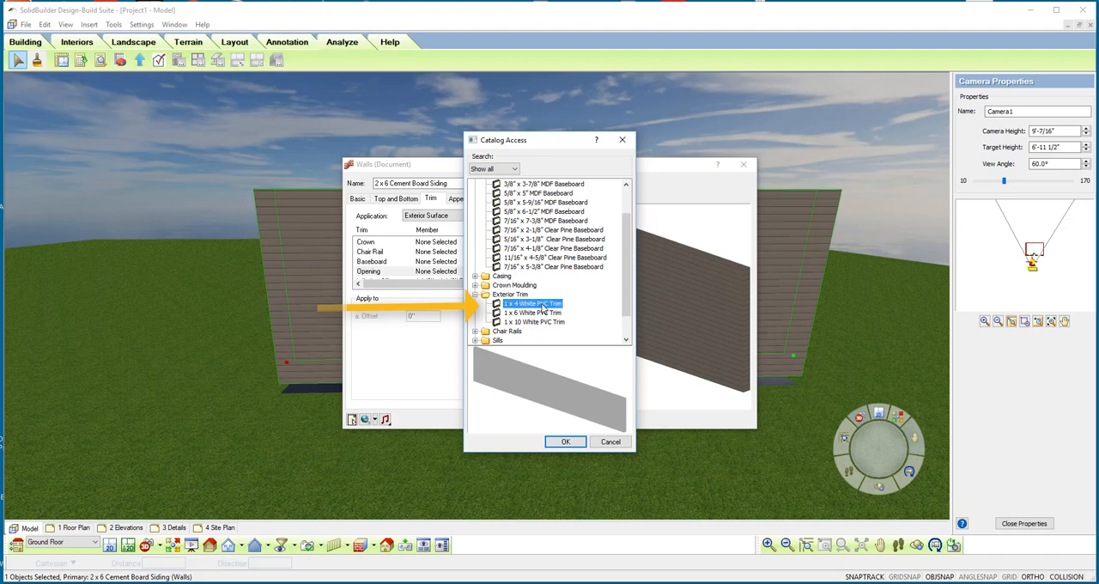
click(558, 442)
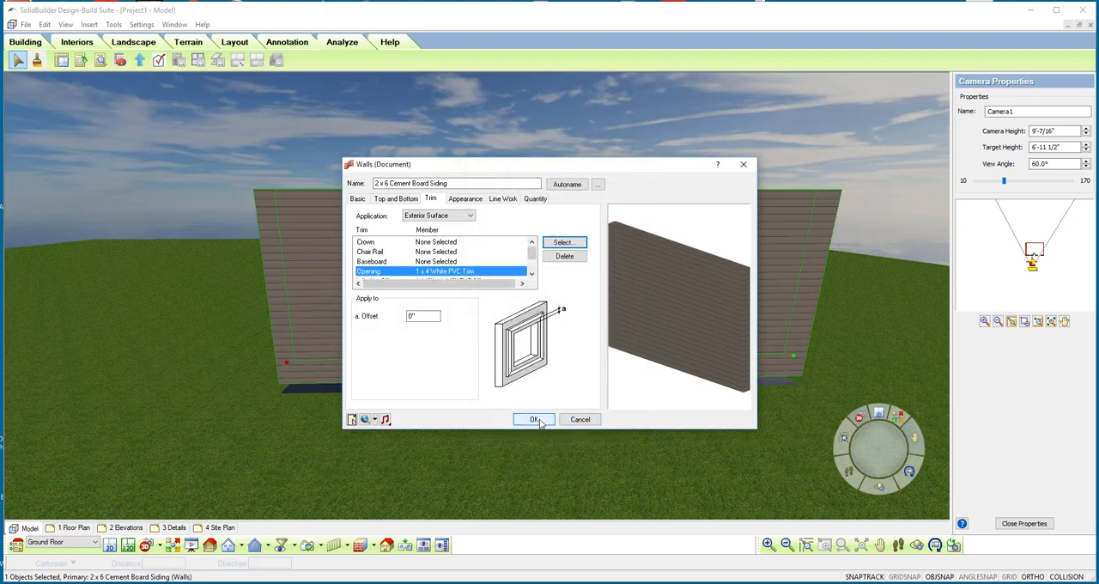
click(537, 420)
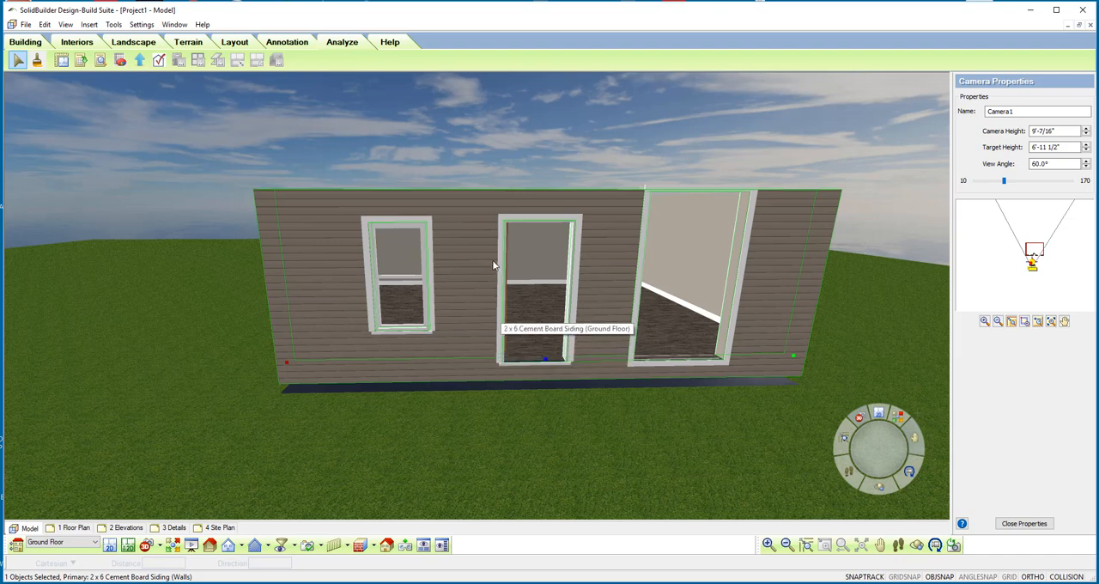
Step: Switch to the interior camera view and turn off Include Opening Trim for the double hung window
click(160, 546)
click(164, 532)
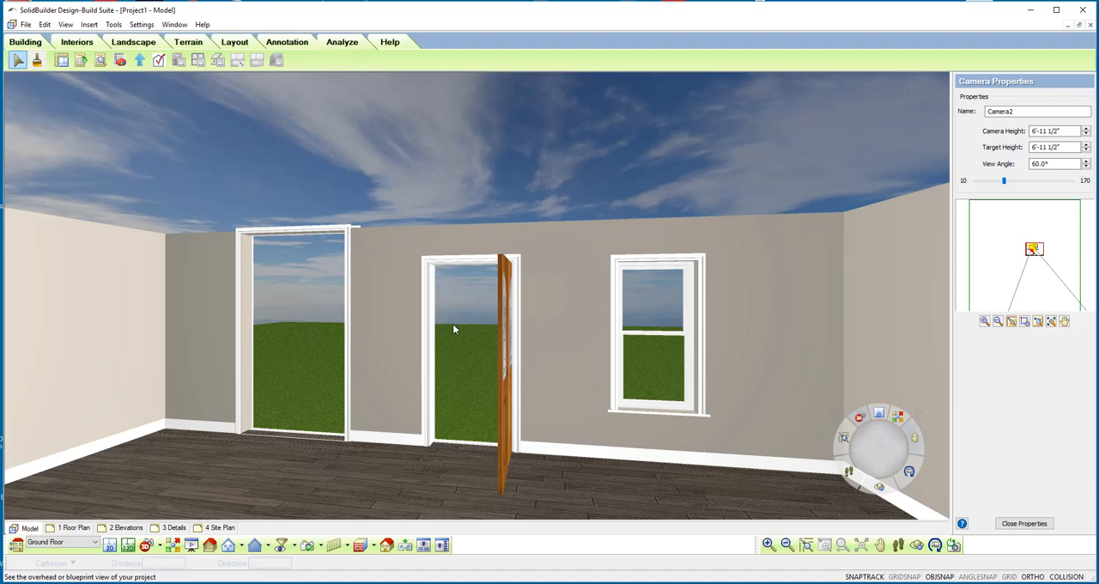
double_click(623, 336)
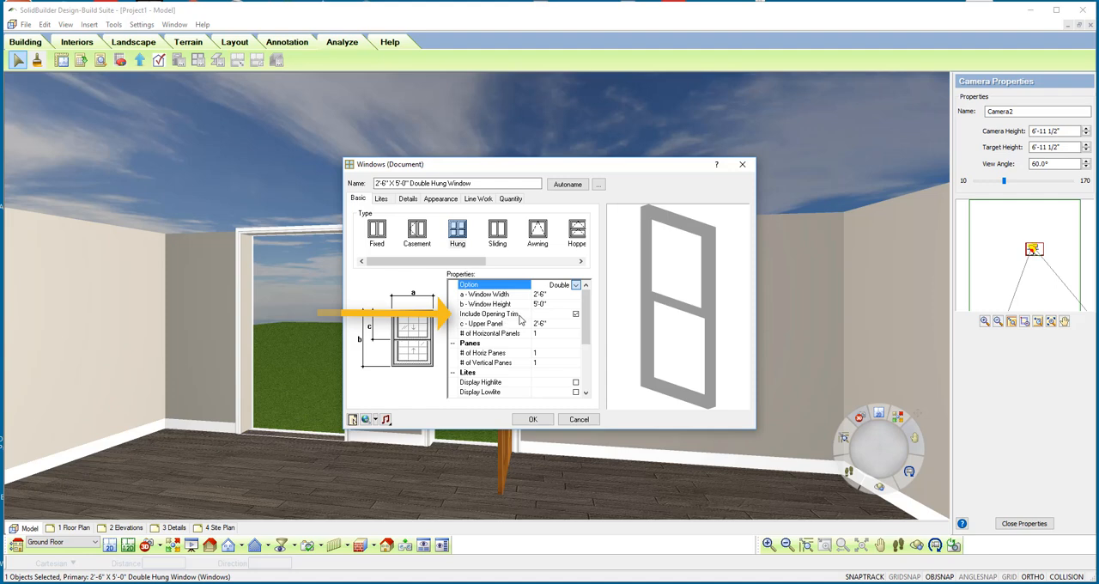
click(576, 315)
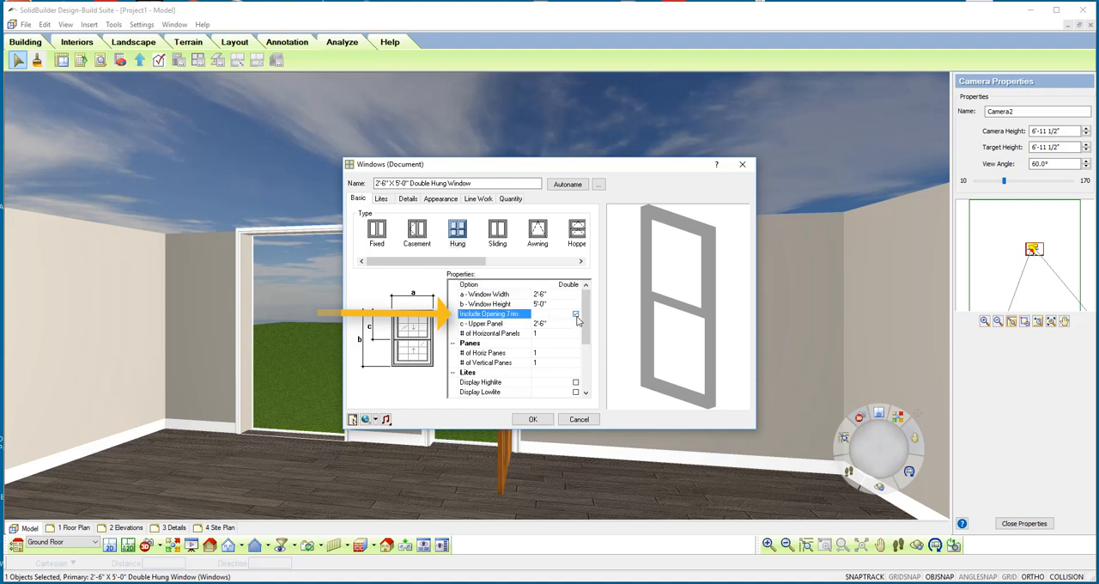
click(543, 419)
click(549, 487)
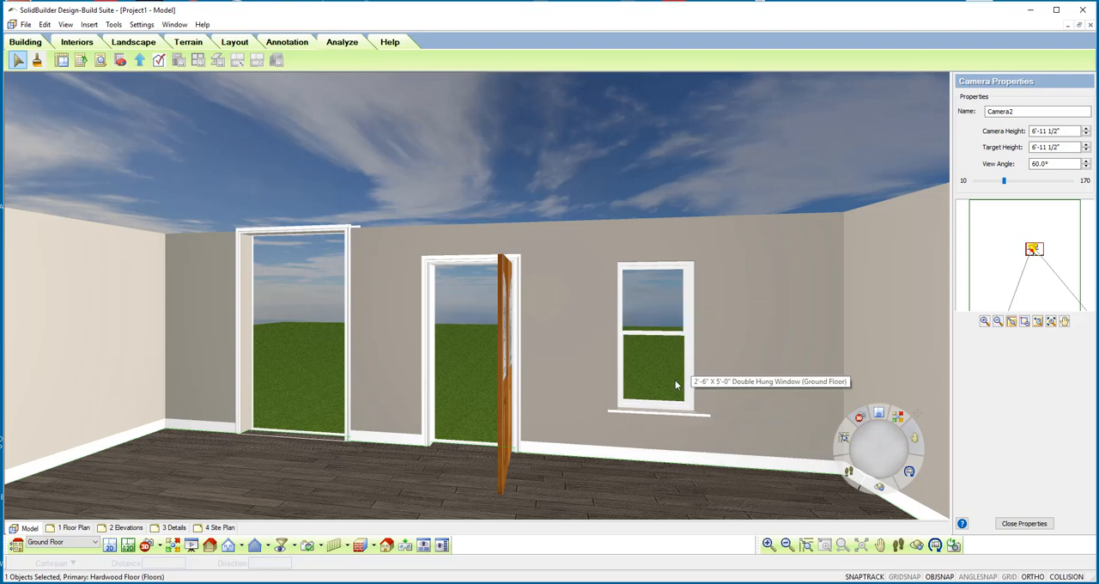
Step: Check the Include Opening Trim option in the entry door's properties without changing anything
double_click(435, 335)
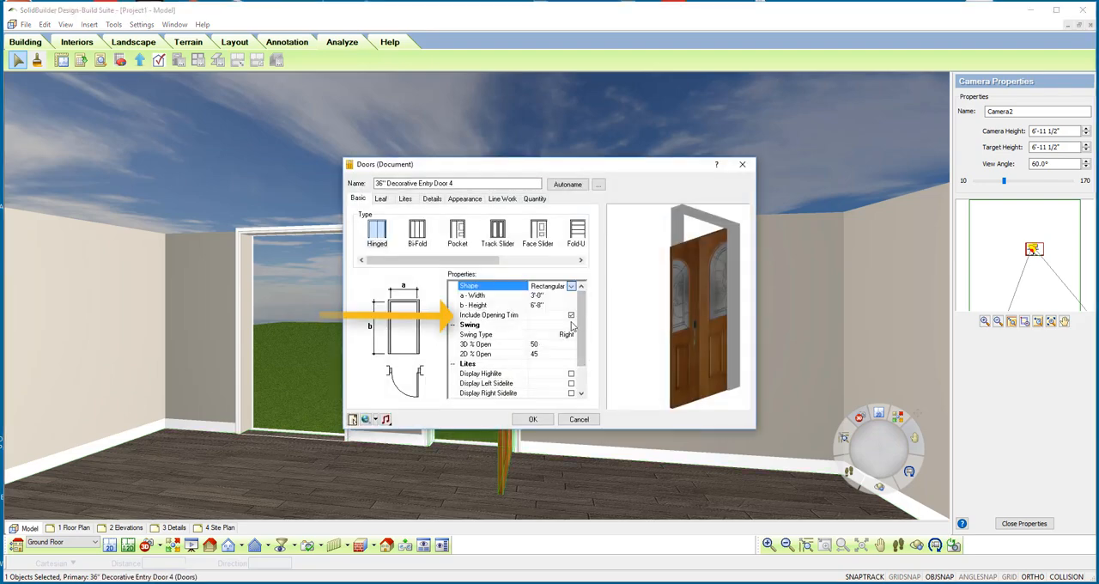
click(580, 420)
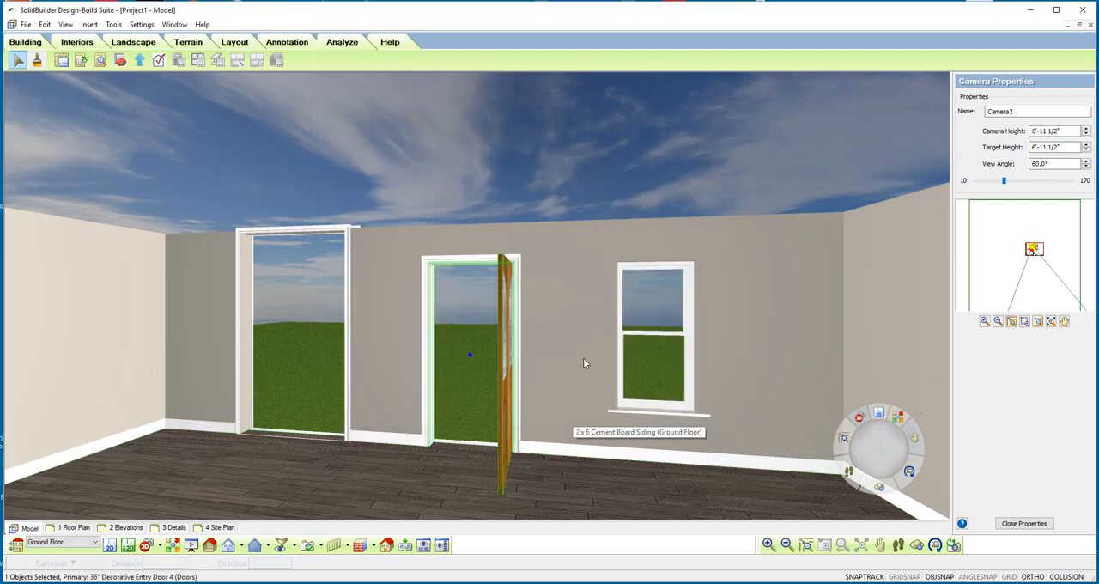
Step: Delete the opening trim from the Right Interior Surface of the wall containing the door and window
double_click(582, 348)
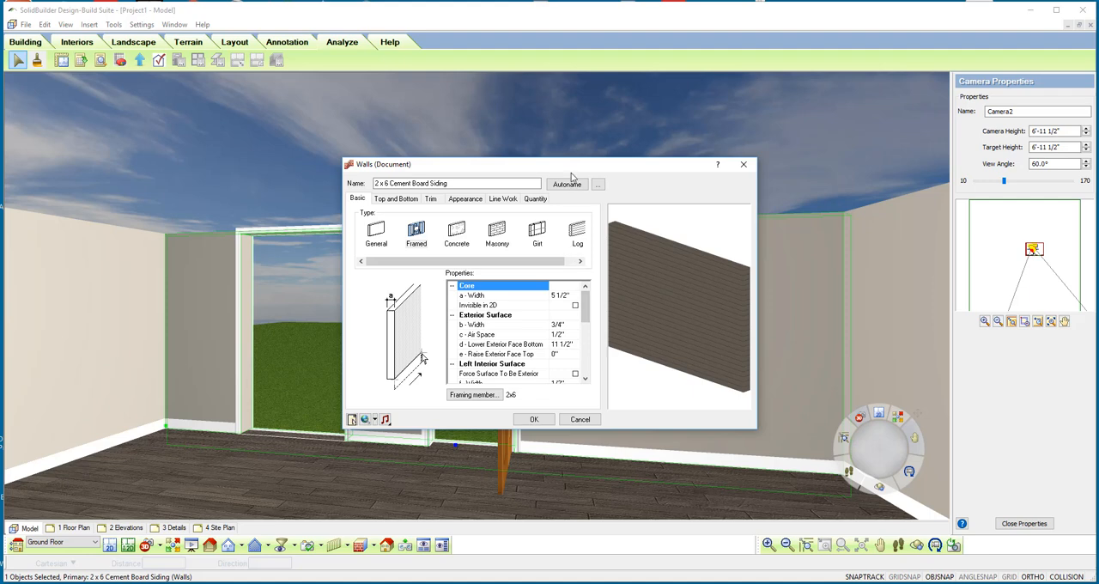
drag(545, 165, 518, 90)
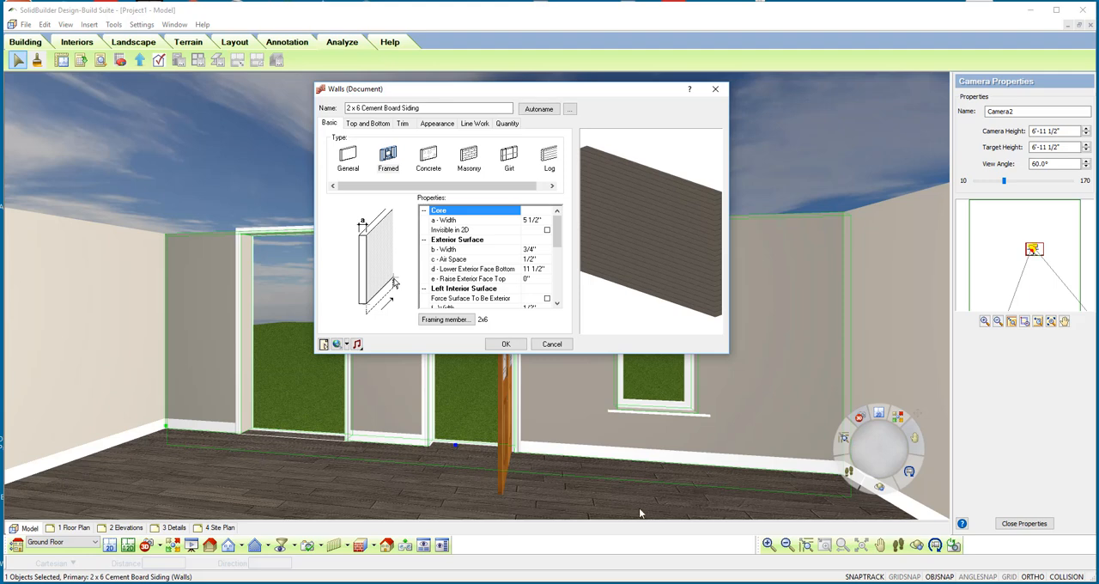
click(404, 124)
click(439, 140)
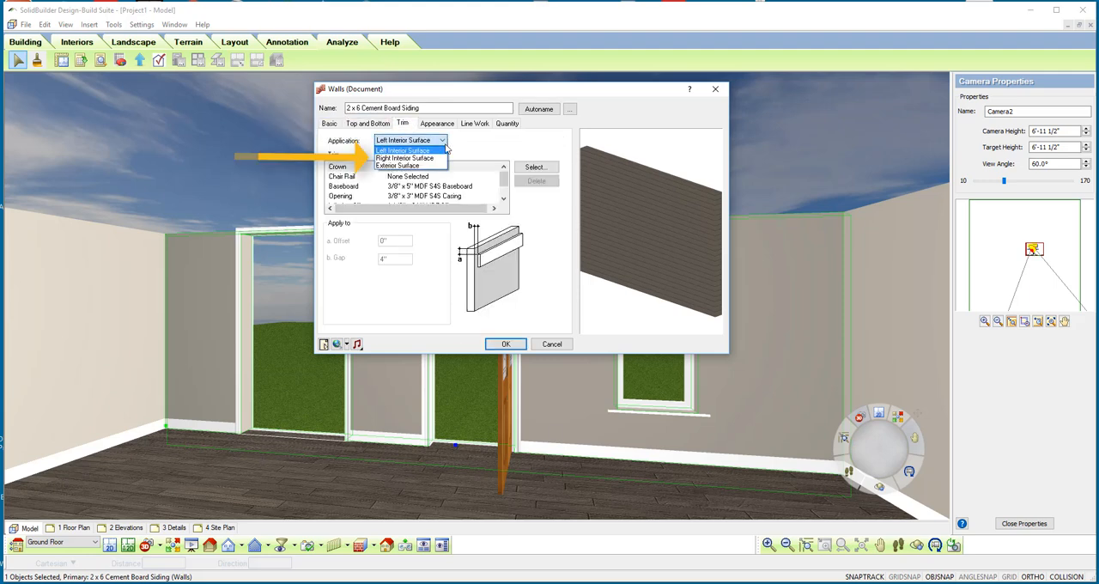
click(436, 160)
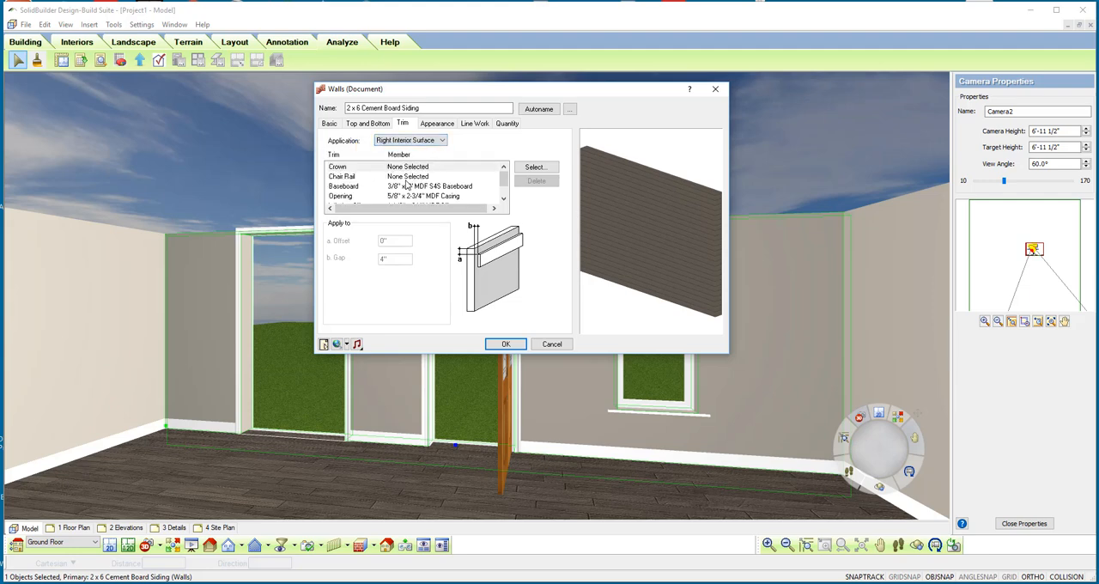
click(348, 200)
click(537, 181)
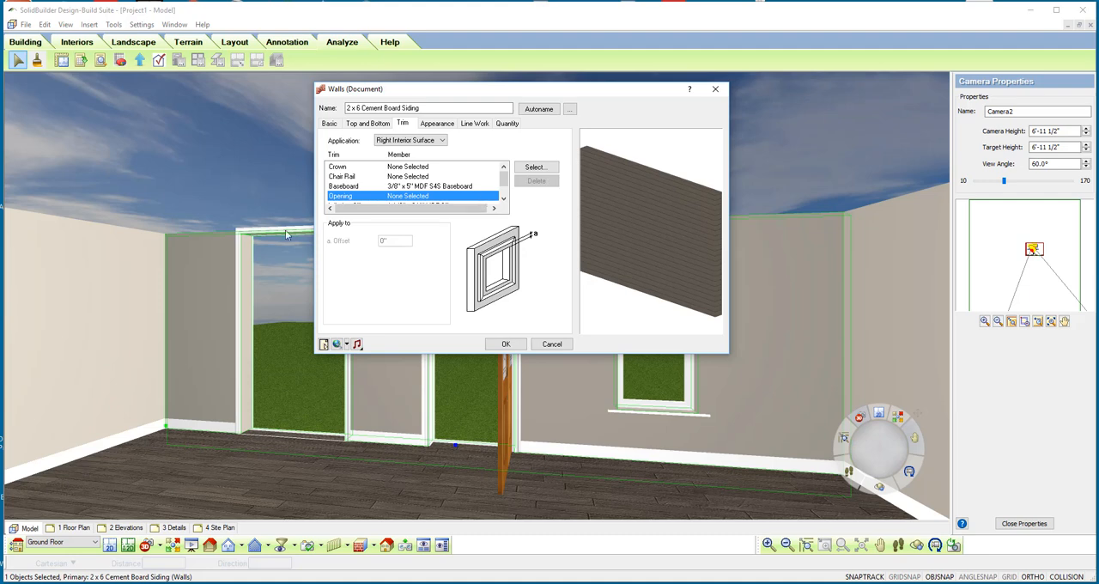
click(492, 344)
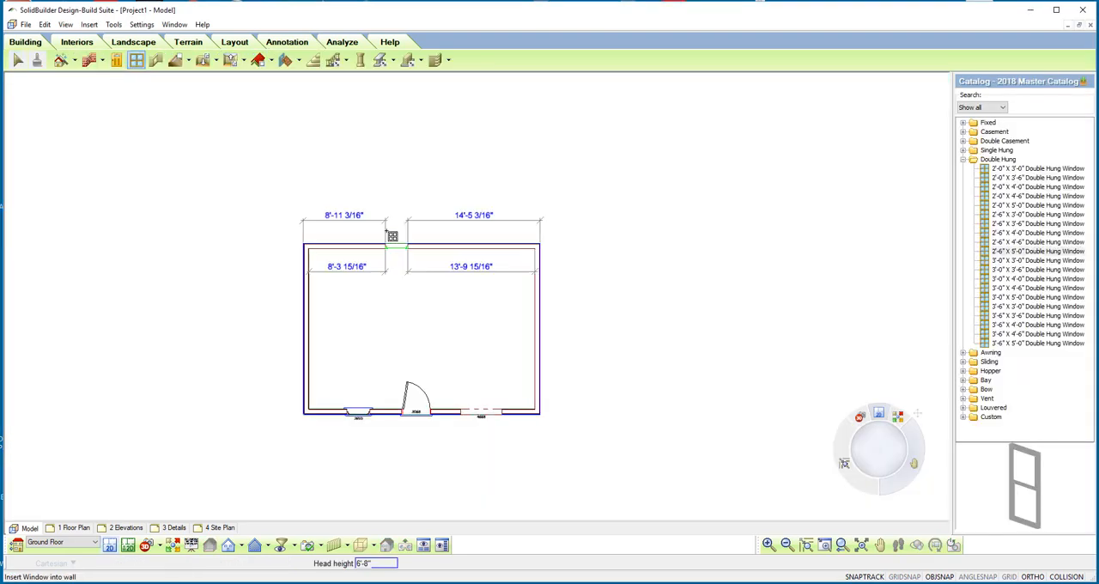
Step: Generate a Ground Floor window schedule with tagged elements and place it above the floor plan
click(341, 42)
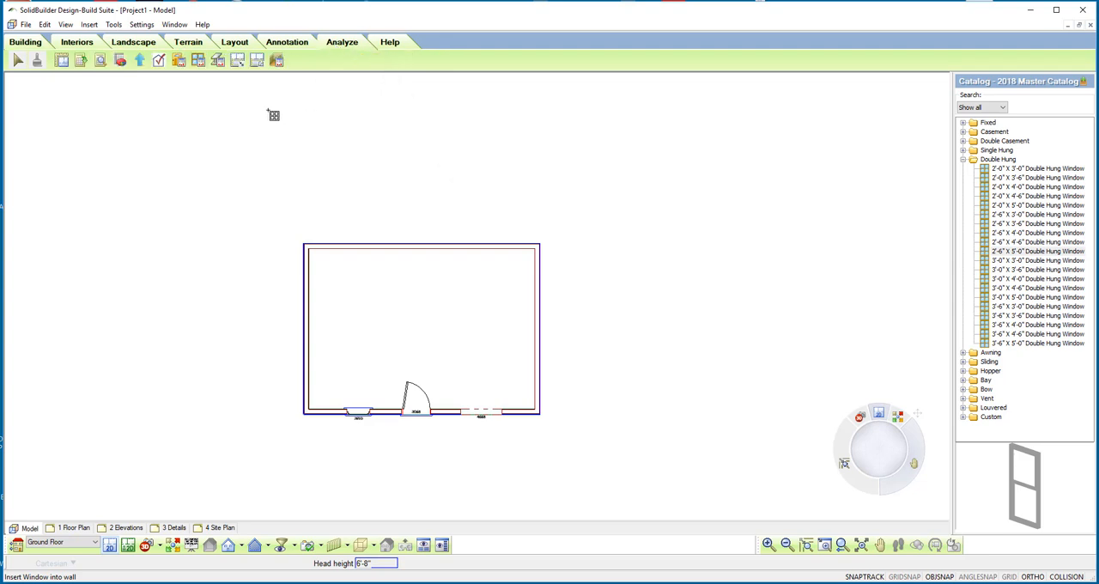
click(199, 68)
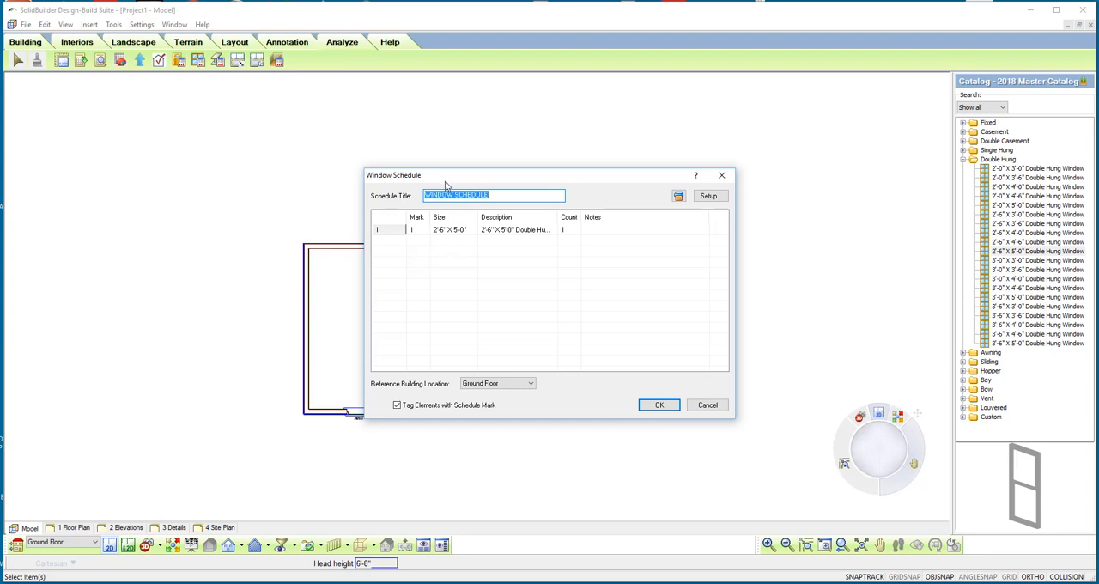
drag(444, 177, 653, 209)
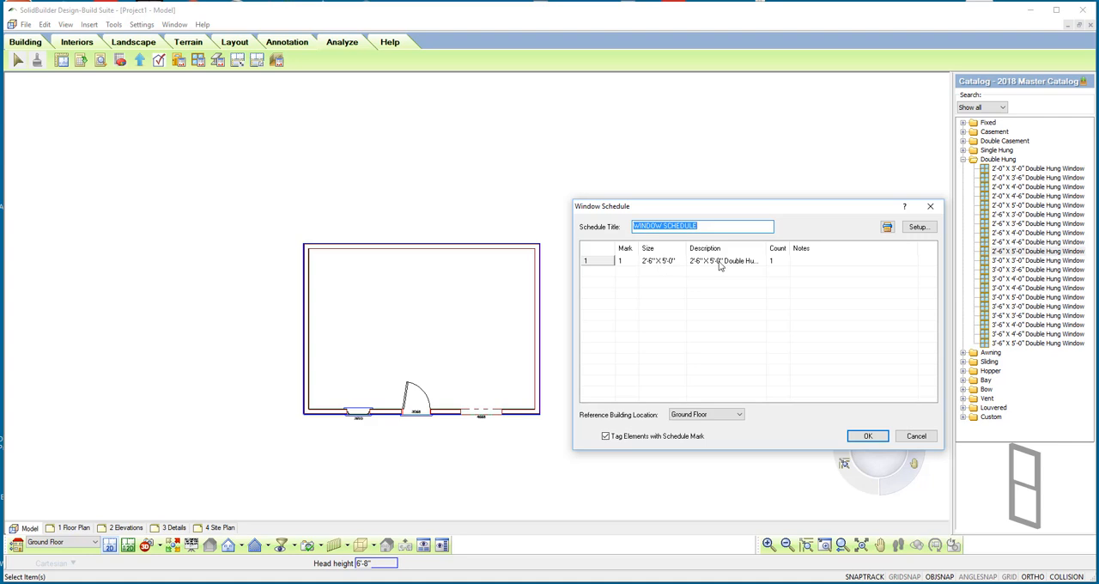
click(868, 436)
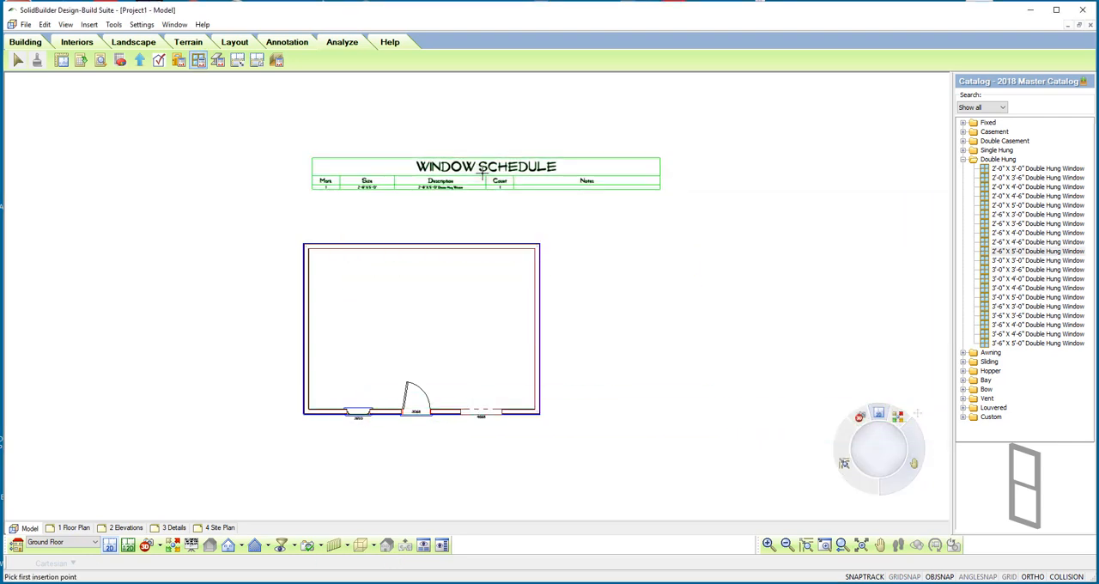
click(430, 181)
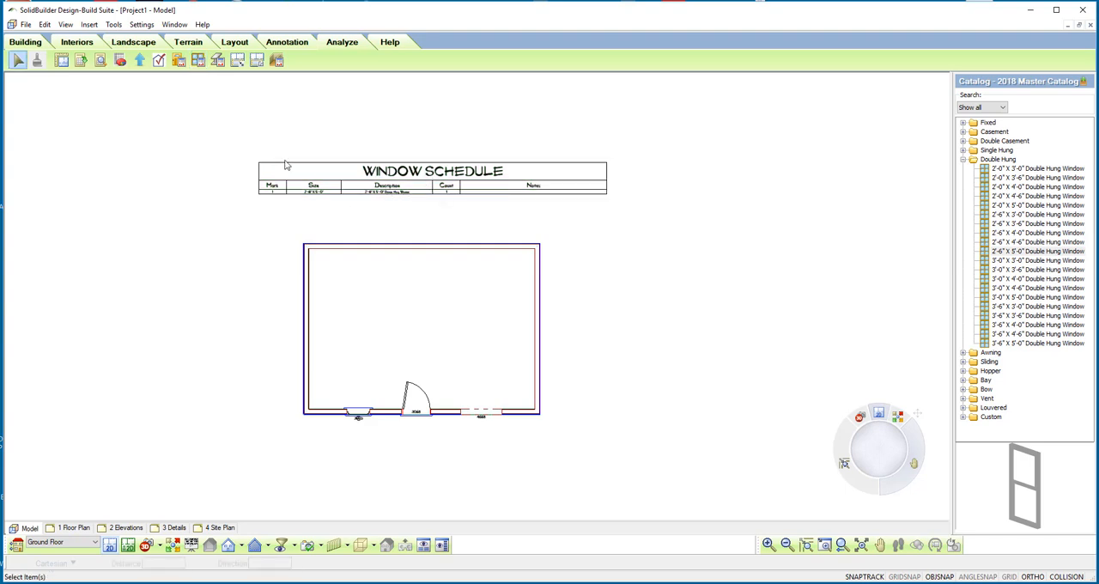
Step: Generate a Ground Floor door schedule with tagged elements and place it above the window schedule
click(179, 62)
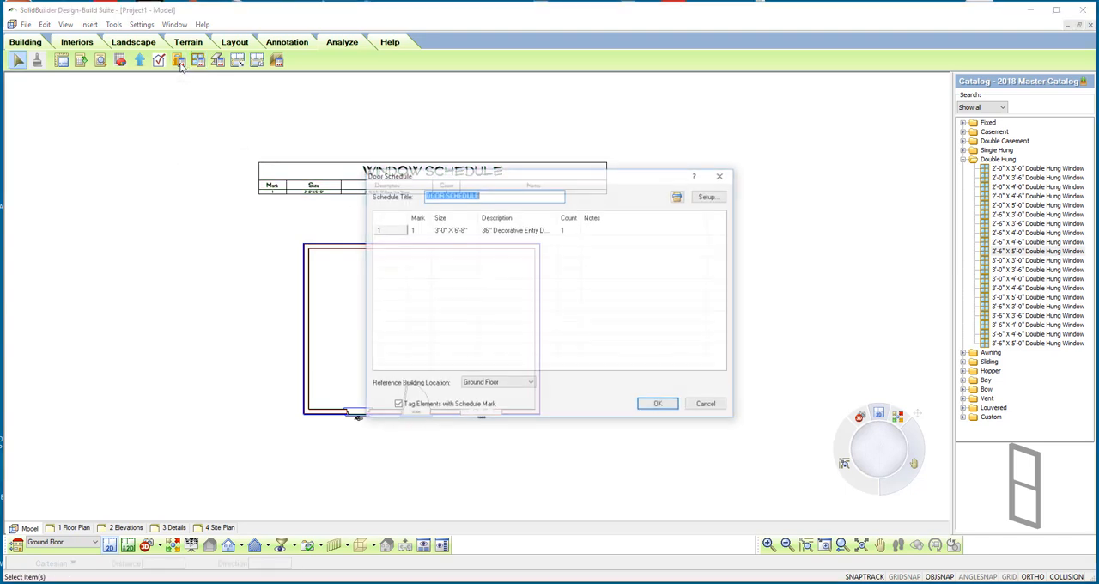
click(658, 405)
click(430, 129)
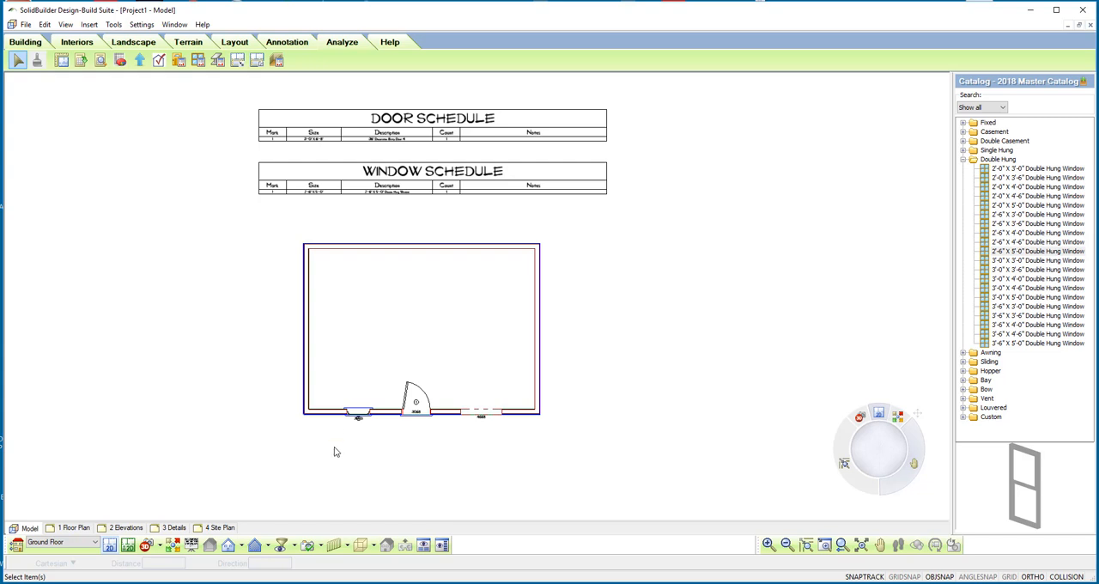
Step: Move the window's schedule mark to the left of its 2650 size label so they no longer overlap
scroll(313, 447, up, 5)
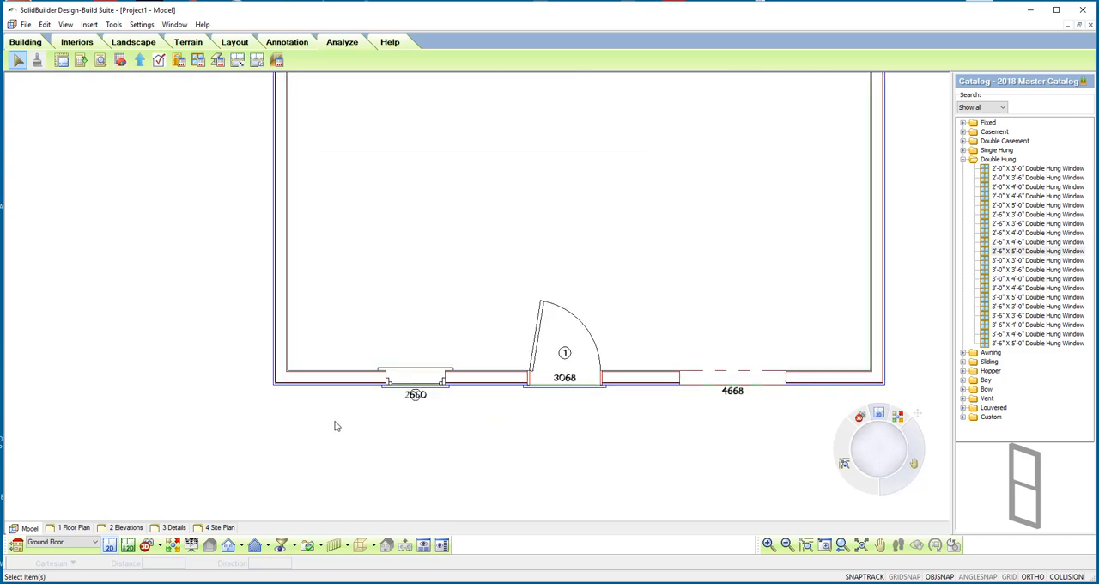
scroll(340, 423, up, 1)
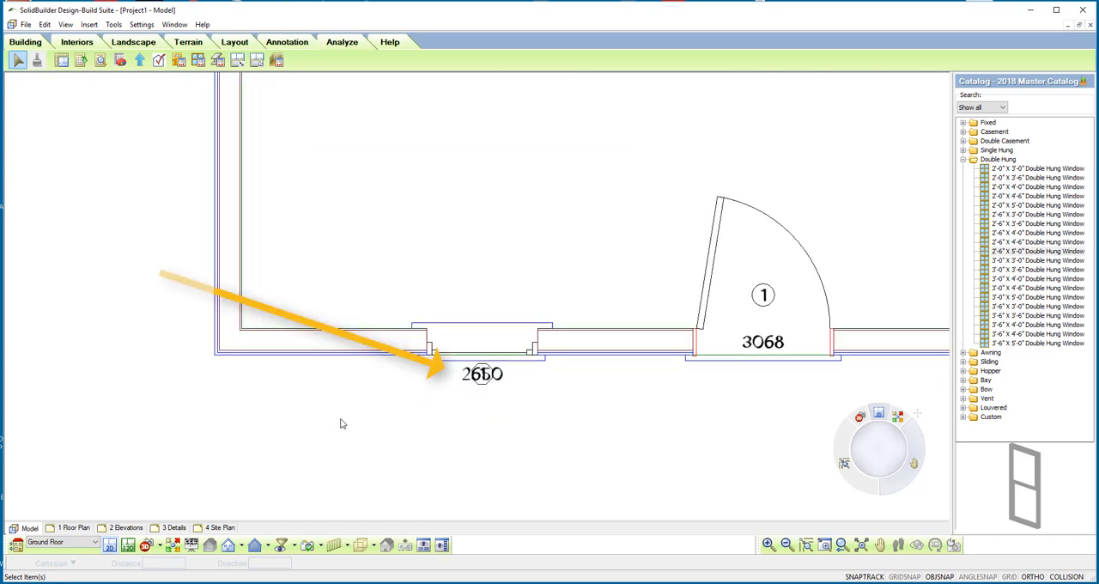
click(482, 385)
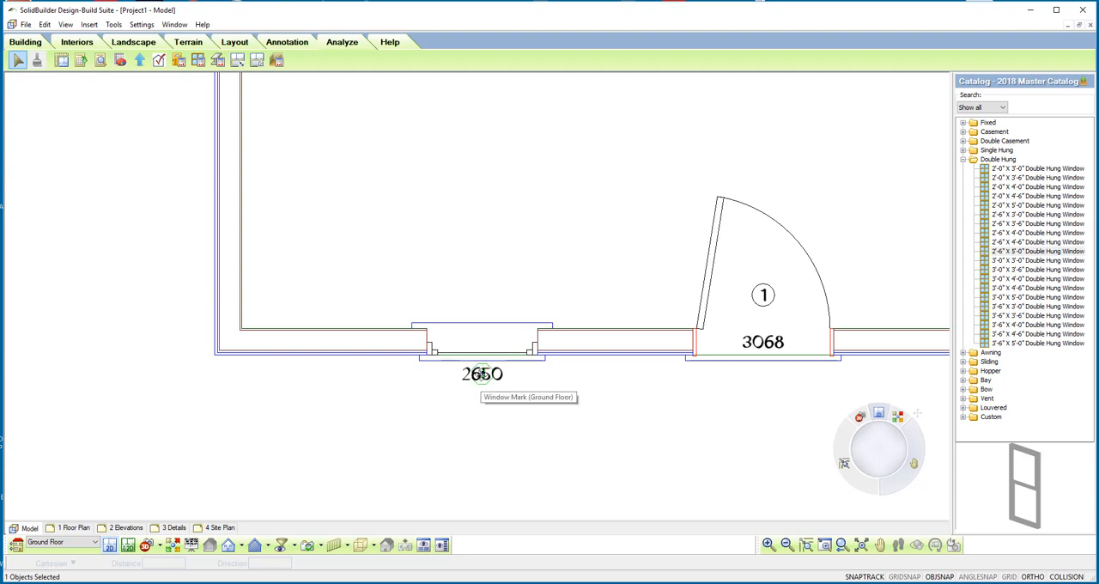
drag(480, 379, 440, 379)
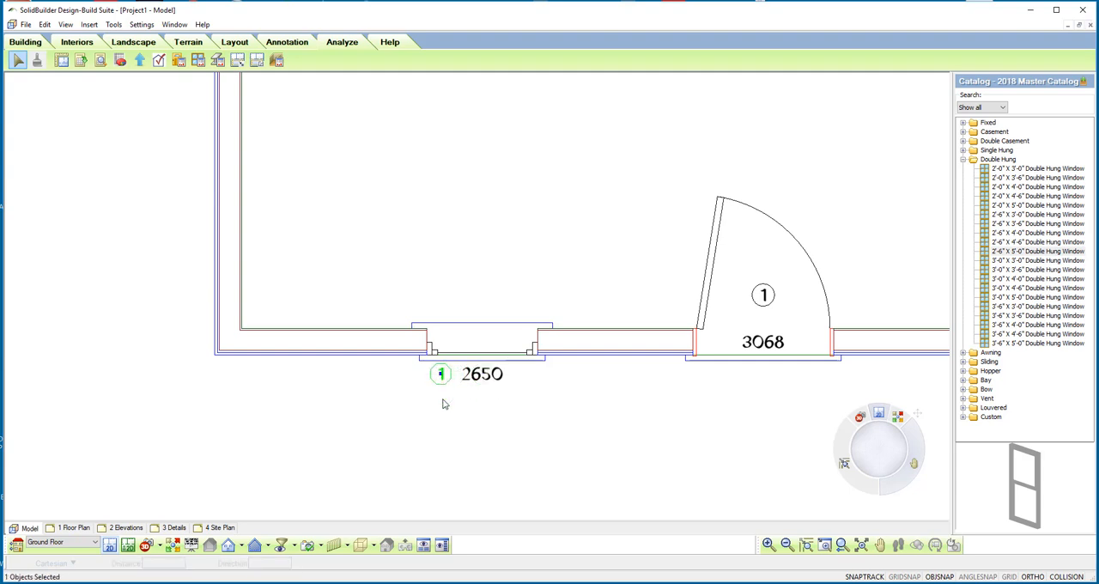
click(444, 402)
Step: Set the document's window mark position to Inside, and center the window's schedule mark below the window
scroll(517, 461, down, 2)
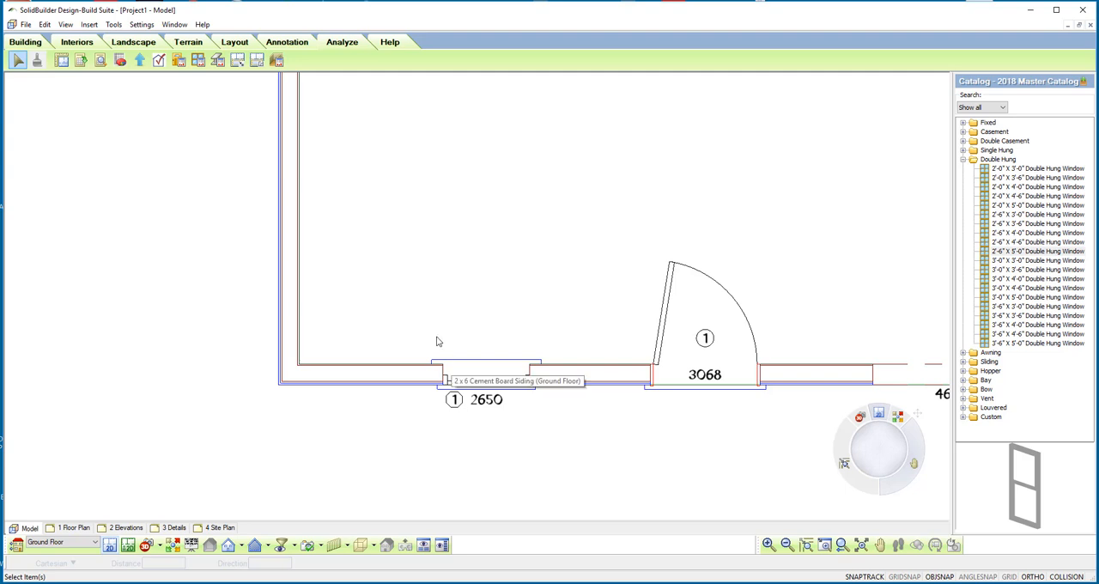
click(141, 24)
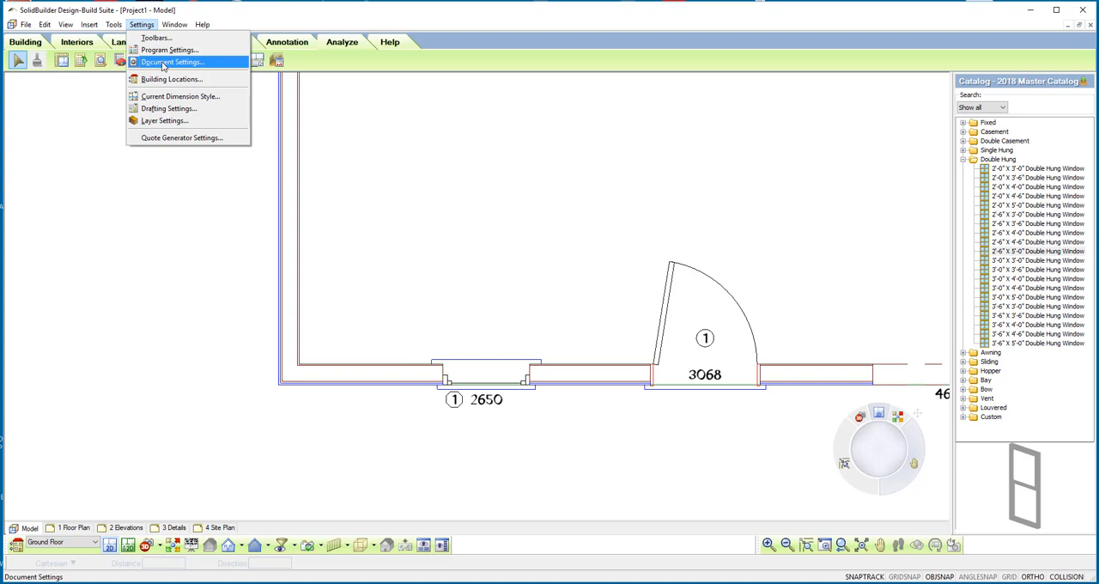
click(163, 64)
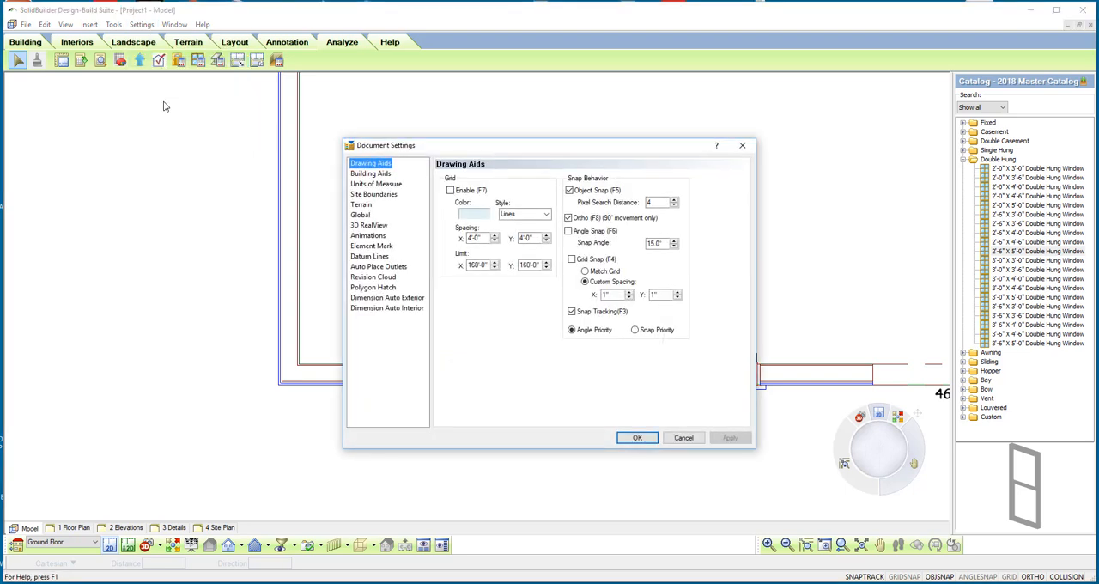
click(372, 247)
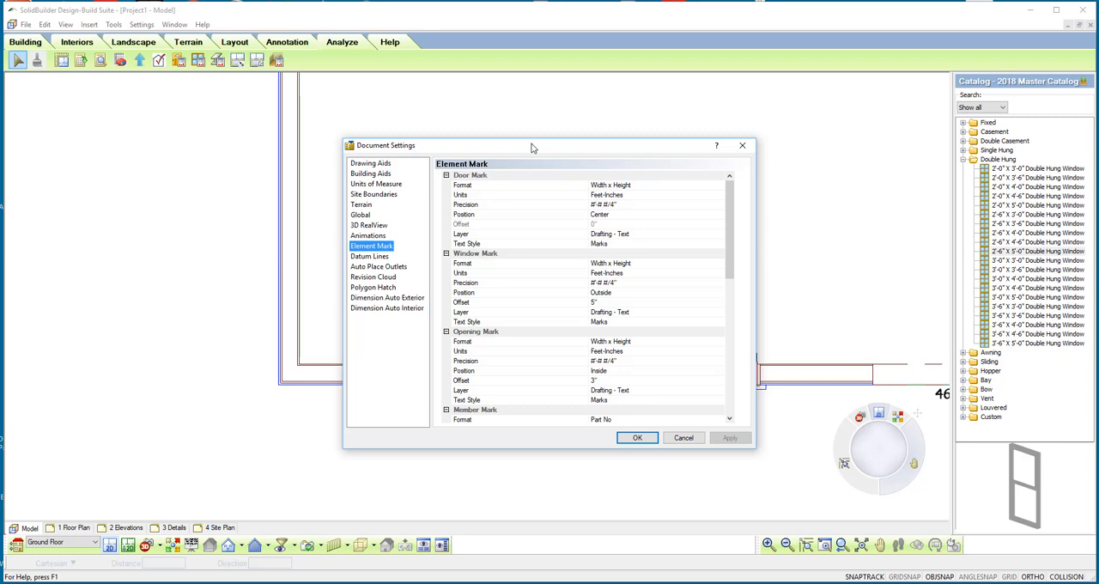
drag(531, 147, 872, 178)
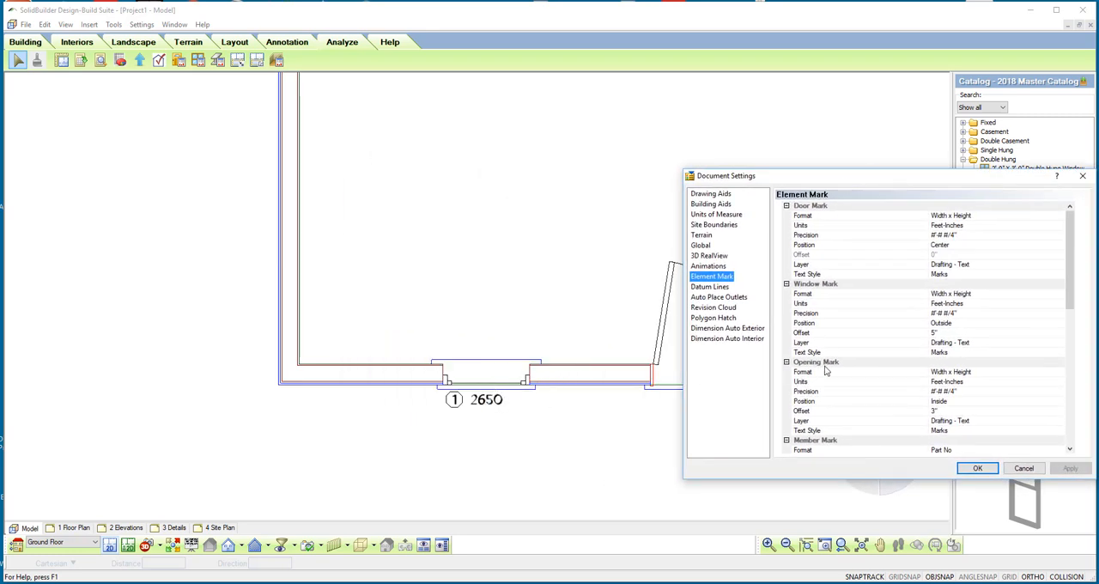
click(943, 323)
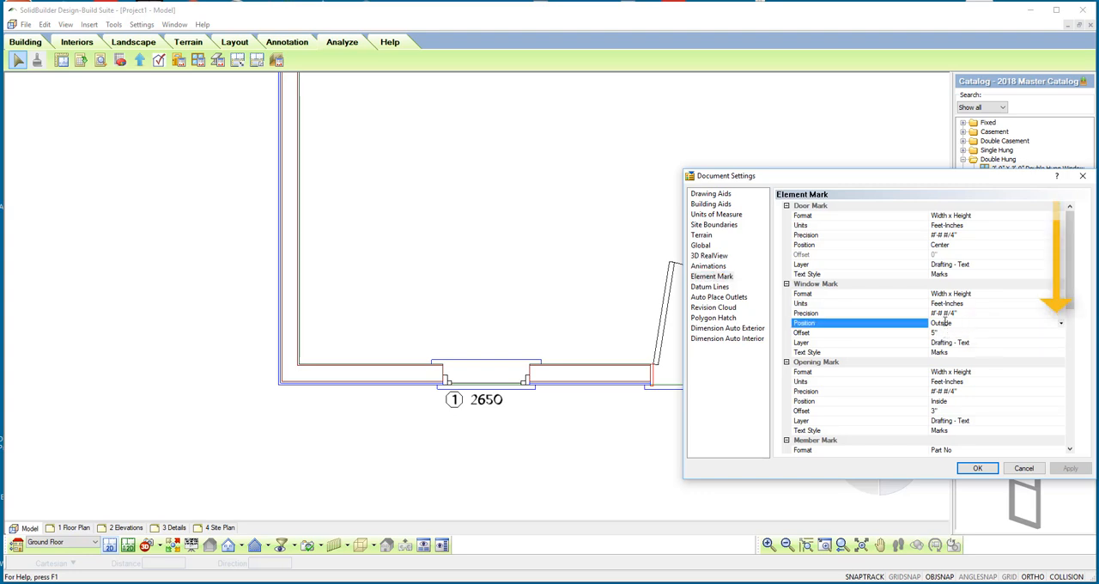
click(1061, 324)
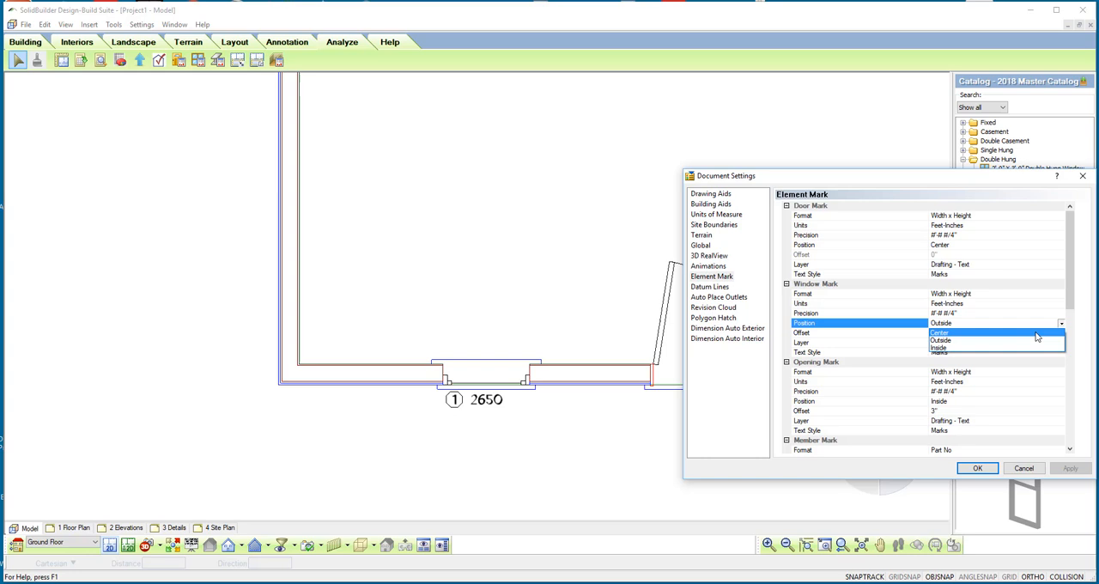
click(1002, 348)
click(977, 468)
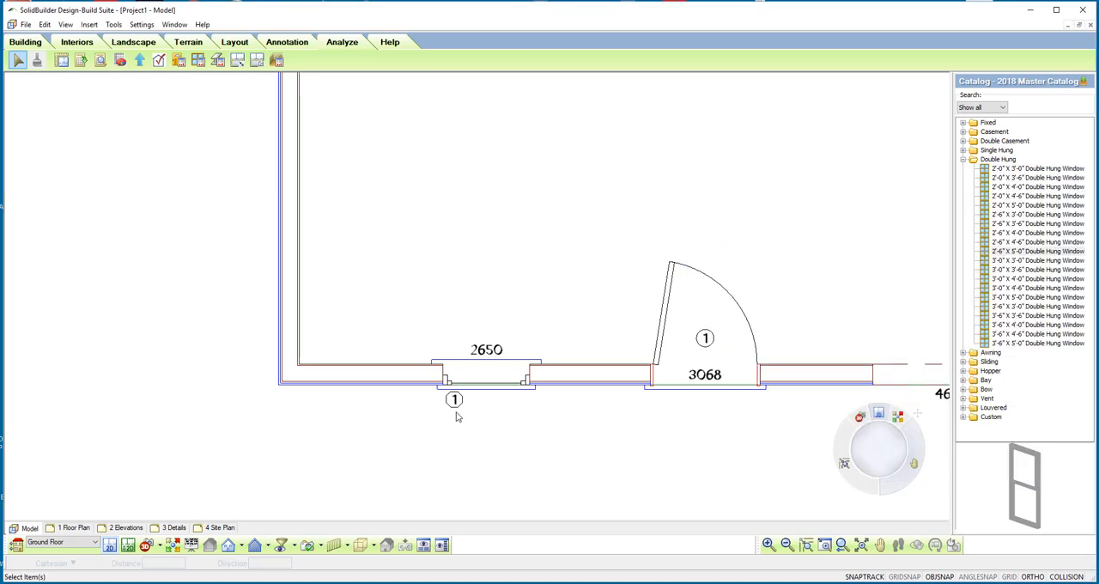
click(454, 401)
drag(455, 404, 488, 407)
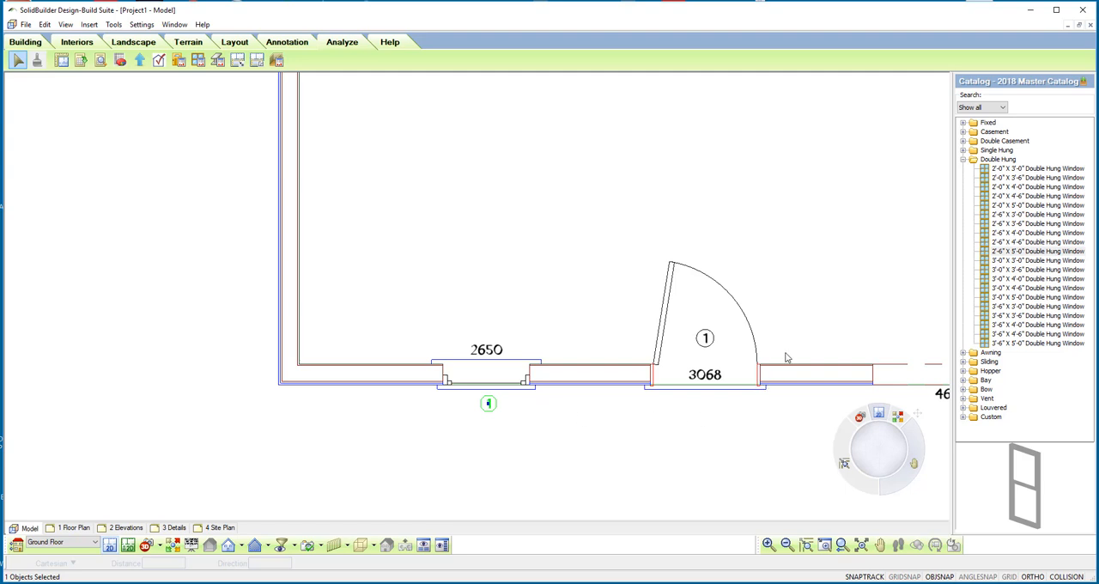
Step: Move the entry door's schedule mark farther into the room, beside the upper end of the open door leaf
scroll(783, 359, up, 3)
scroll(783, 359, up, 2)
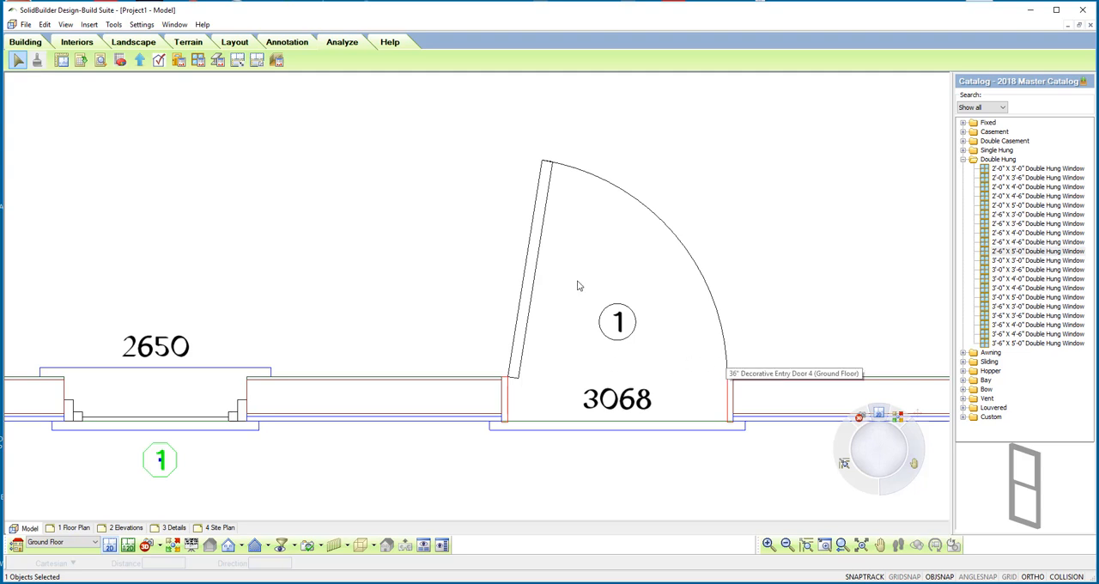
click(531, 287)
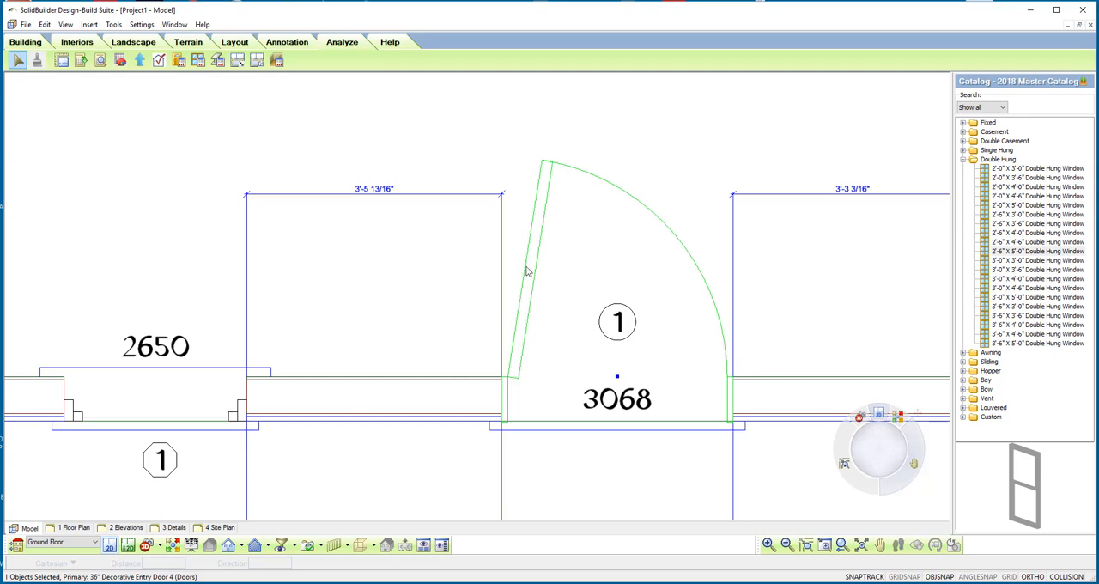
click(527, 125)
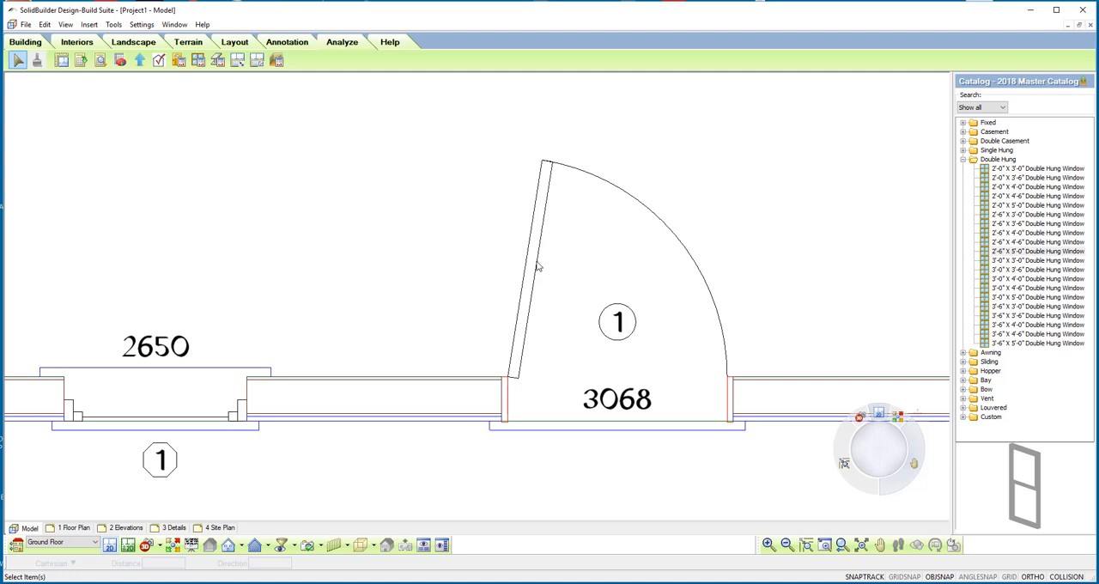
click(622, 331)
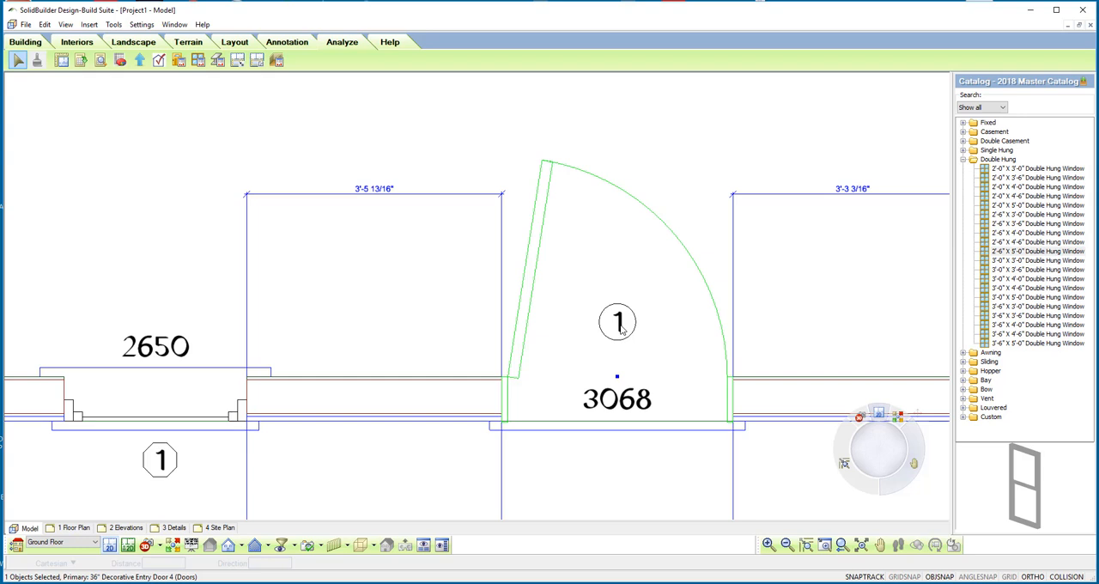
click(621, 330)
click(622, 330)
click(621, 331)
click(621, 330)
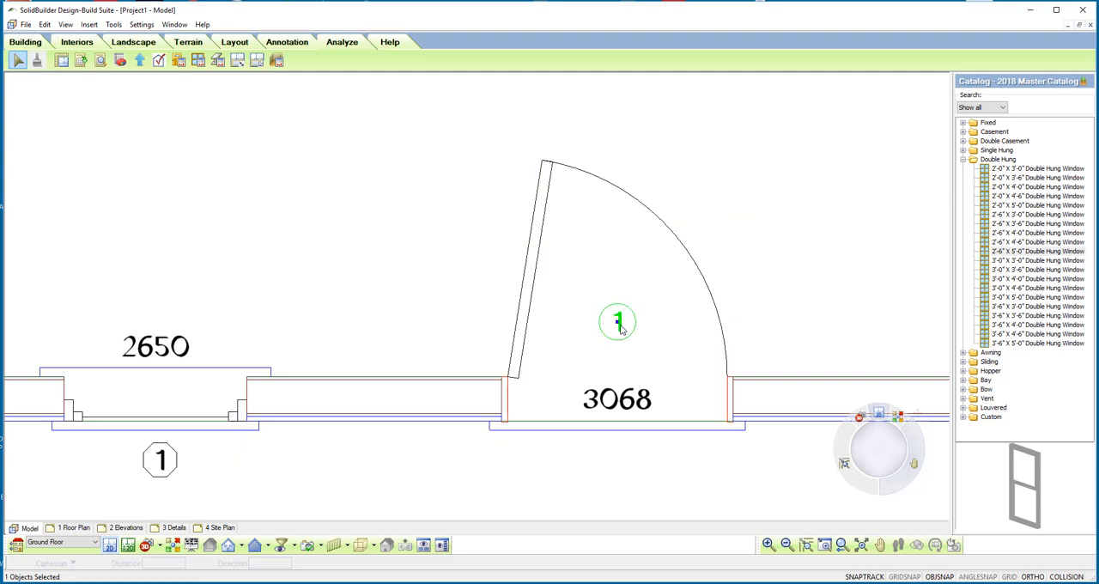
drag(620, 329, 589, 239)
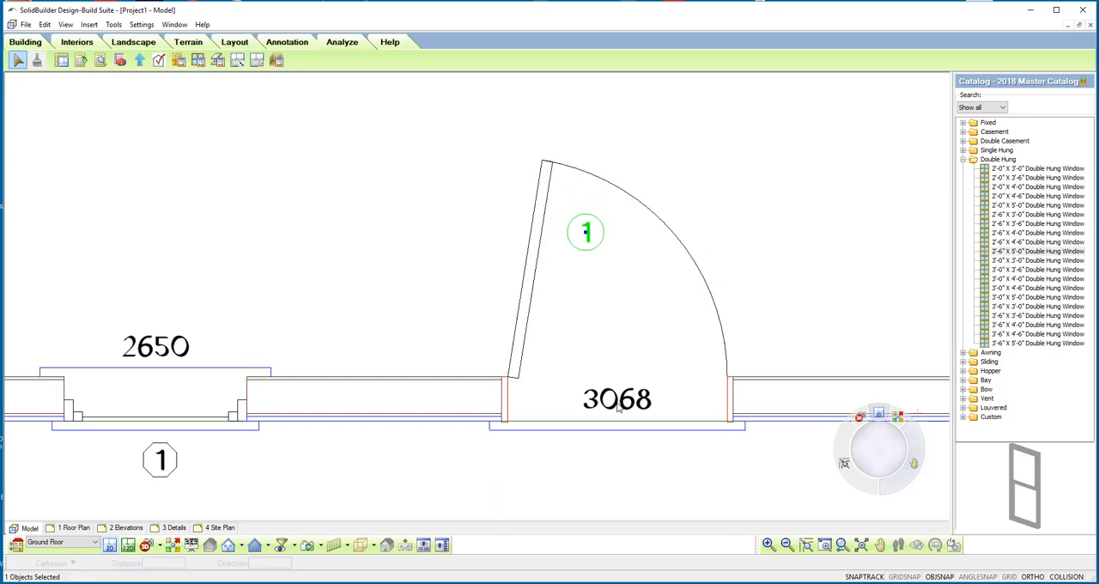
Step: Move the door's 3068 size label into the door swing, just below its schedule mark
click(601, 468)
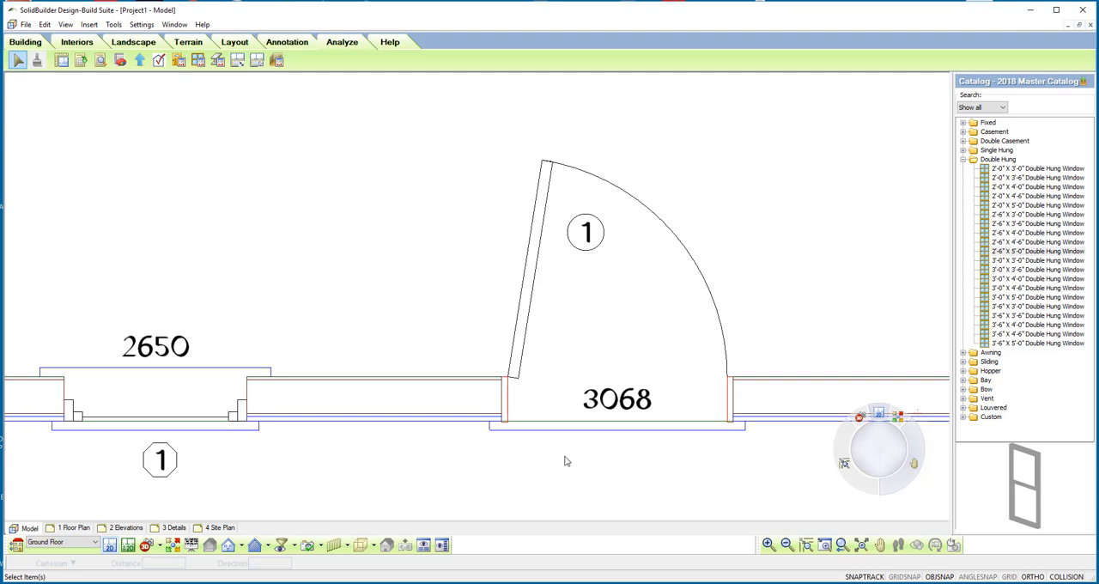
click(607, 406)
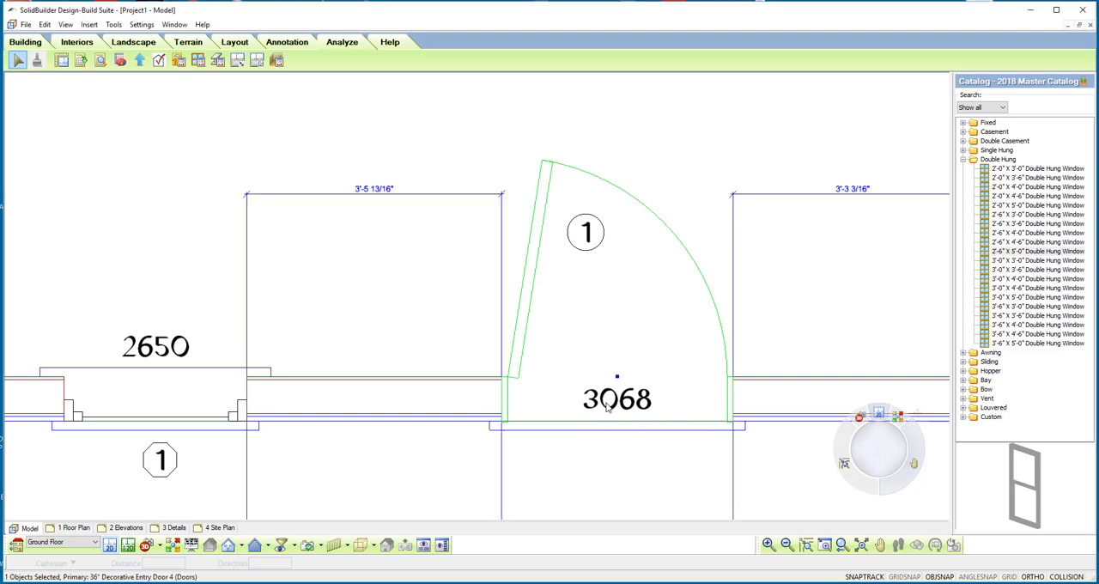
click(607, 407)
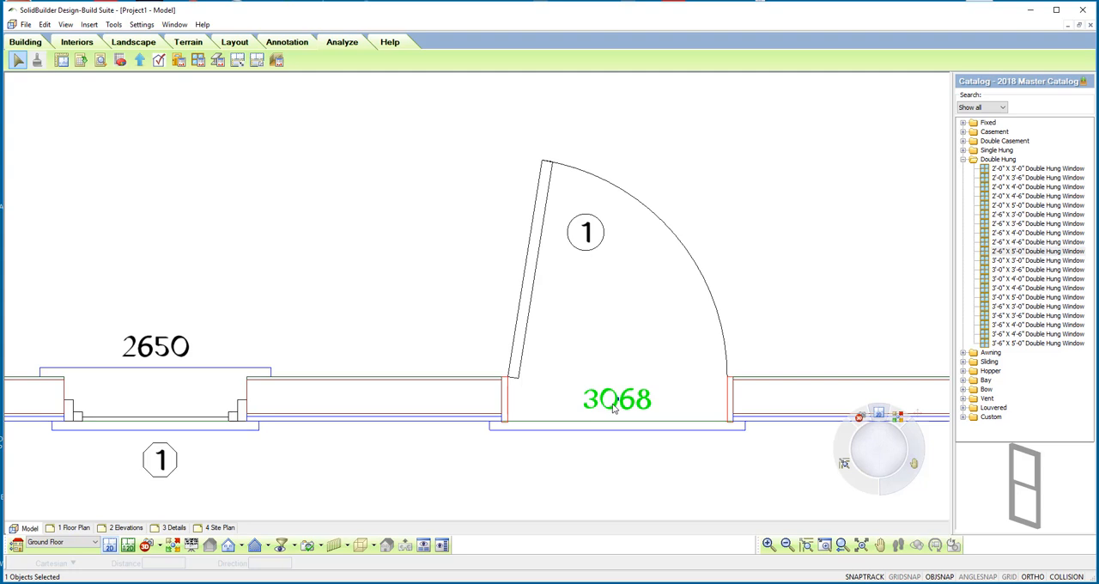
drag(618, 407, 604, 287)
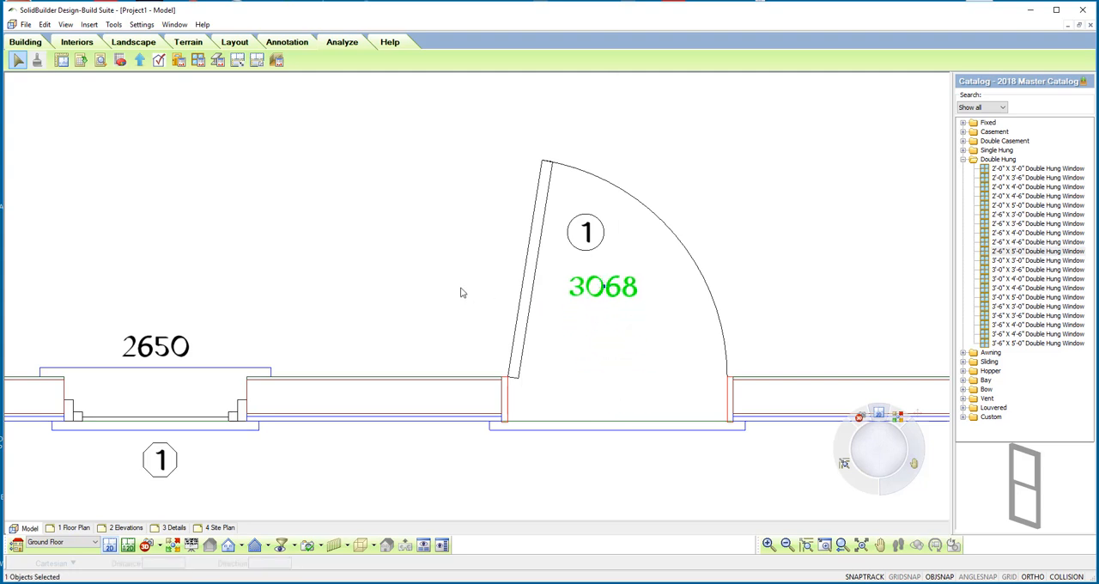
scroll(461, 293, down, 3)
scroll(460, 293, down, 2)
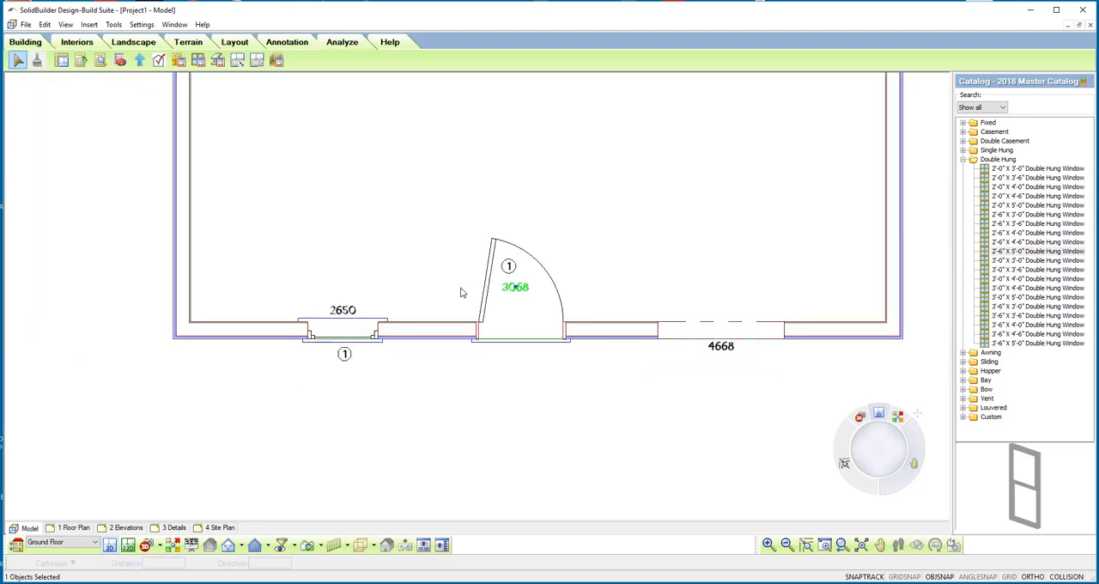
click(501, 367)
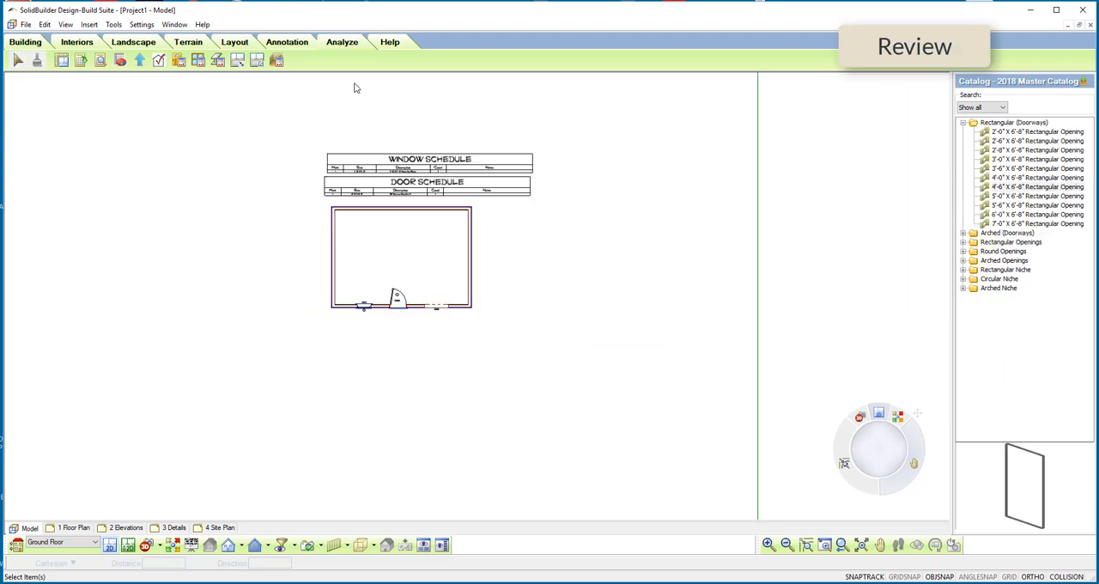
scroll(355, 89, up, 2)
scroll(408, 298, up, 3)
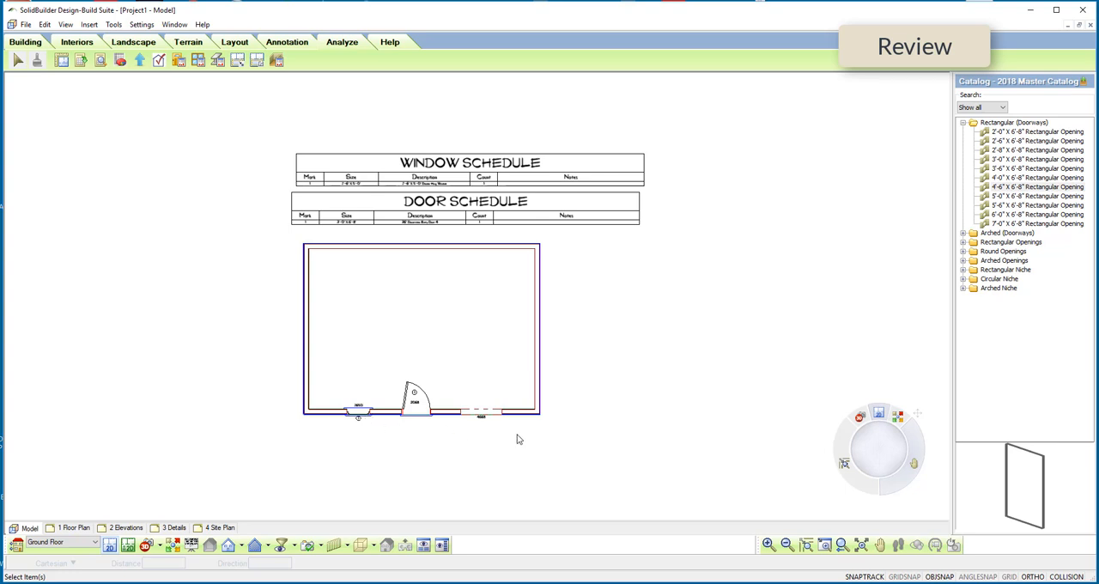
Step: Open the entry door's properties and review its lite types, leaf types, name and 3D preview
double_click(412, 414)
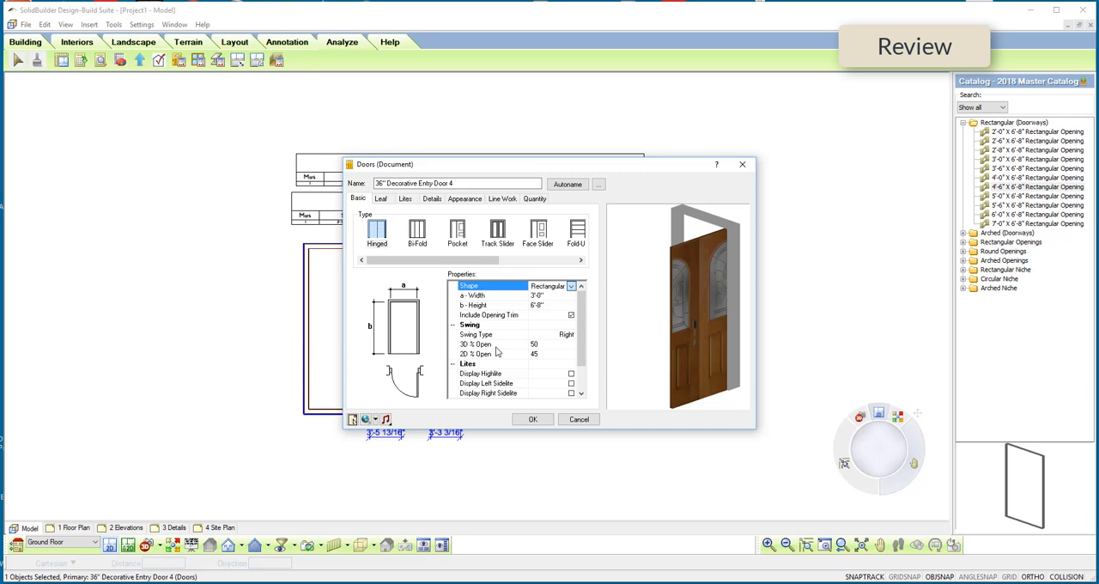
click(404, 199)
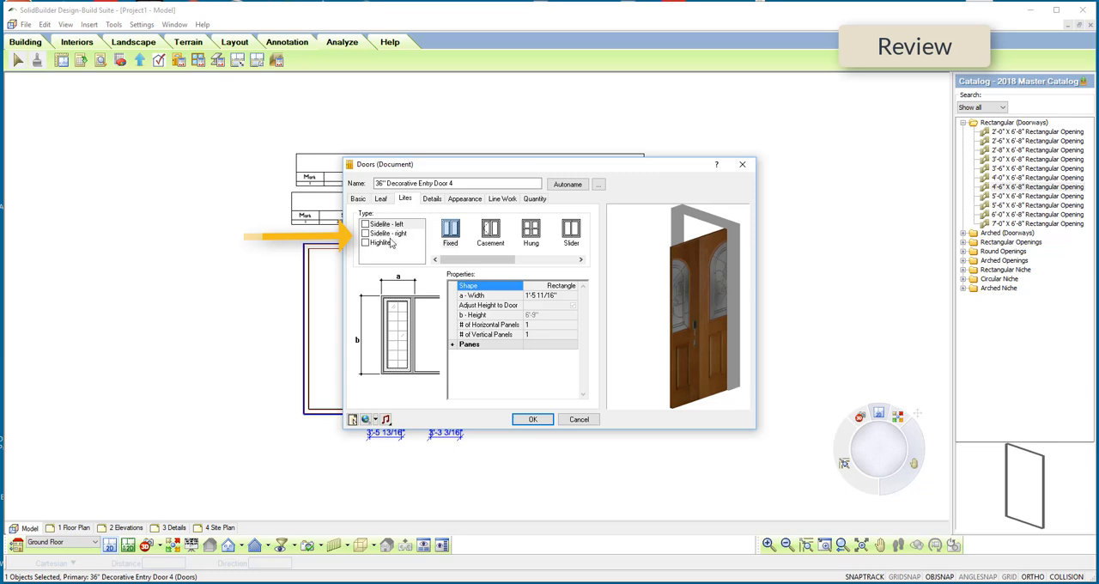
click(382, 200)
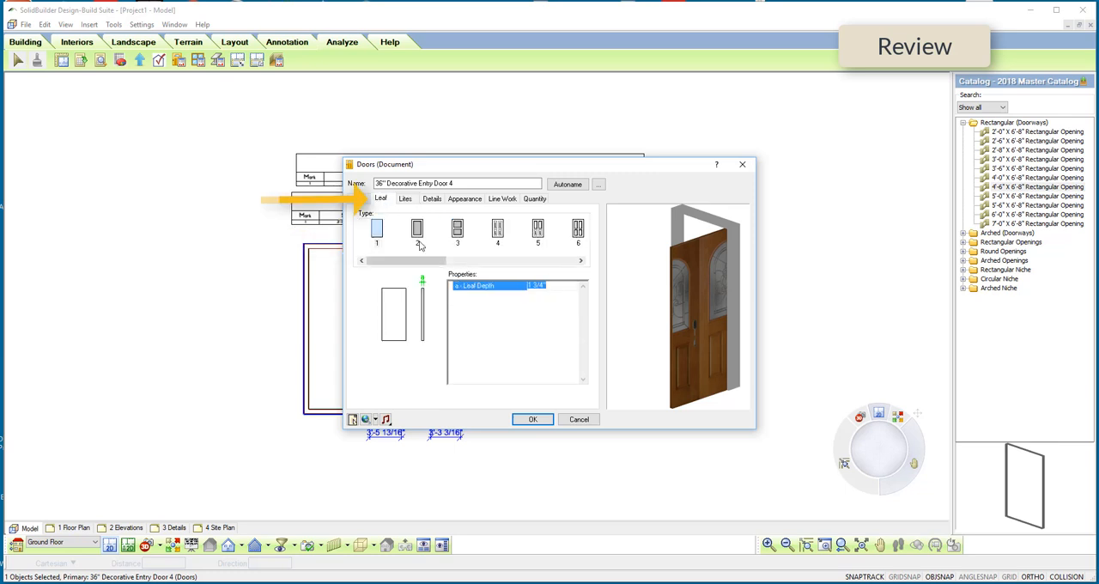
mouse_move(434, 261)
mouse_down()
mouse_move(565, 274)
mouse_move(412, 275)
mouse_move(436, 275)
mouse_up()
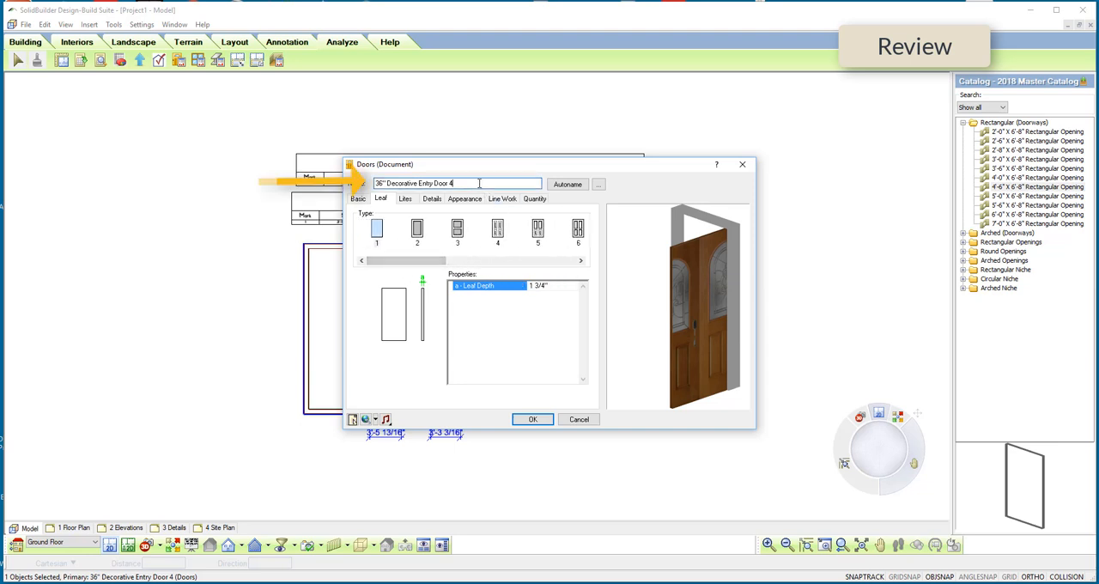
drag(463, 183, 367, 185)
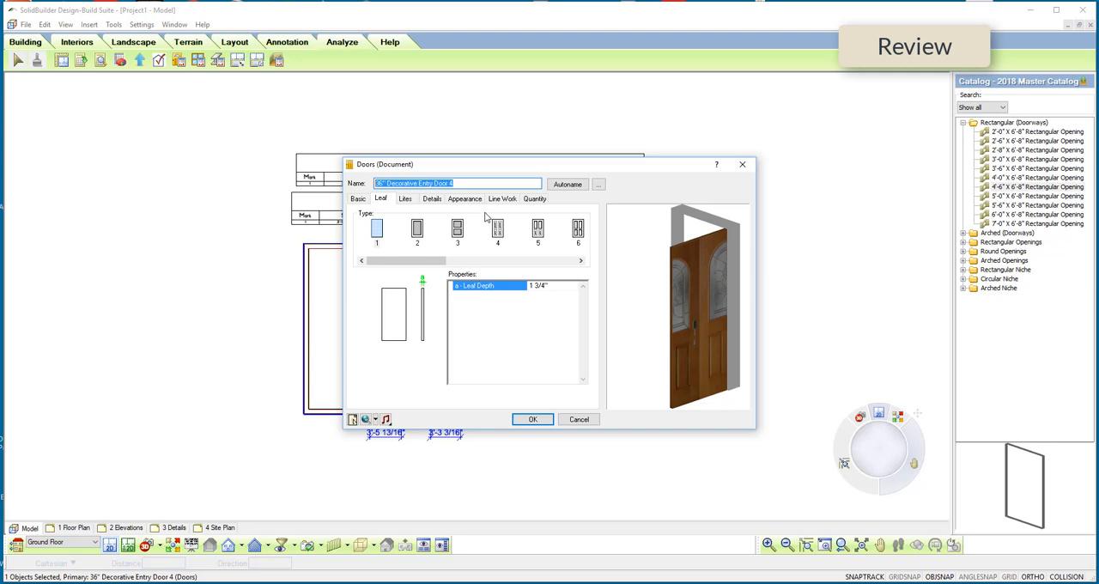
drag(700, 389, 708, 342)
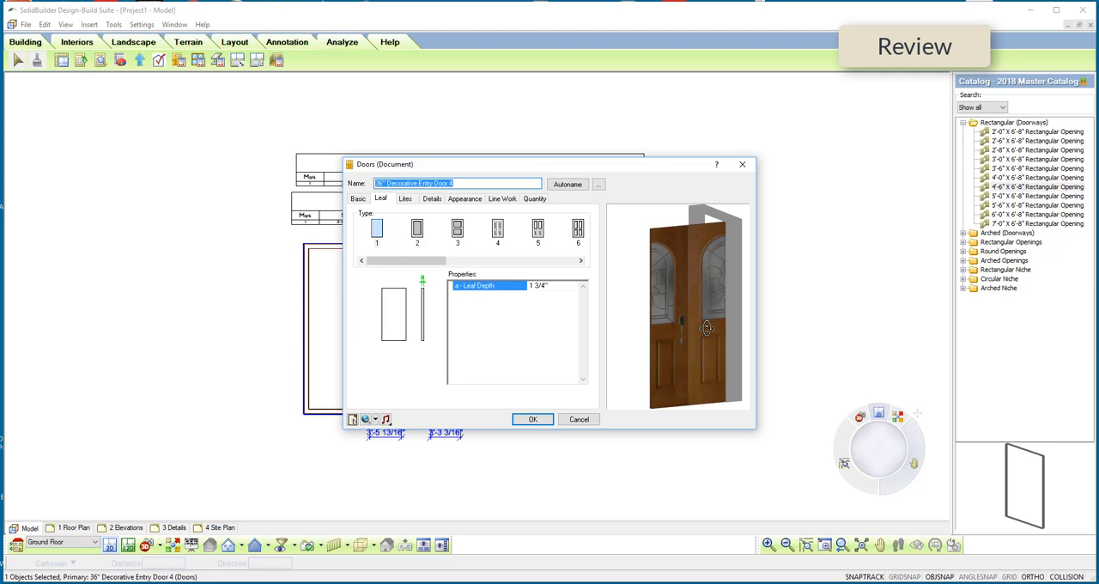
Step: Shift the door leaf's material mapping to the left until a single decorative door fills the leaf, and apply the door changes
click(471, 200)
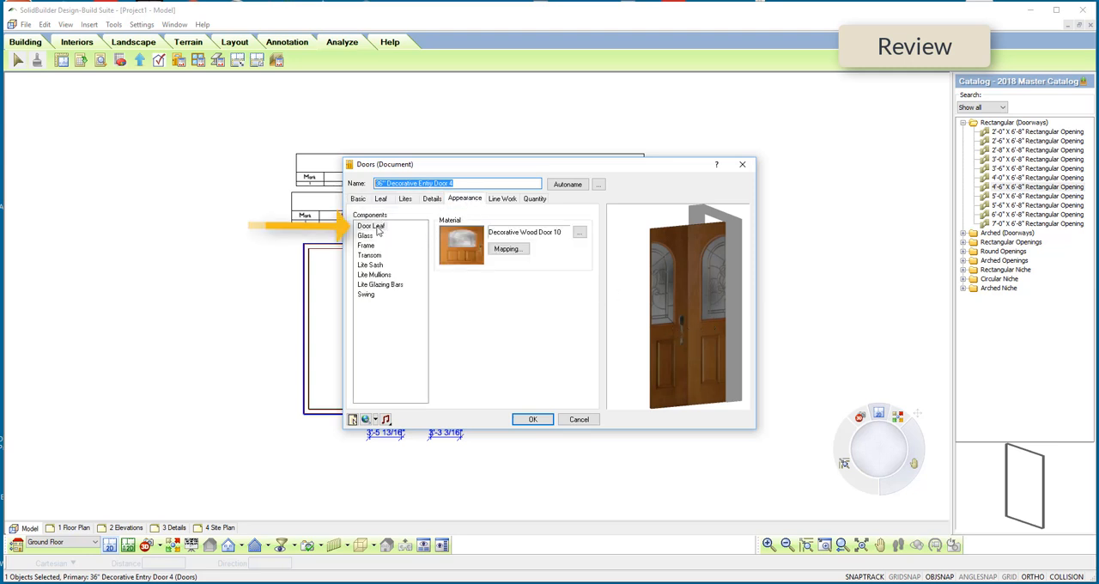
click(506, 249)
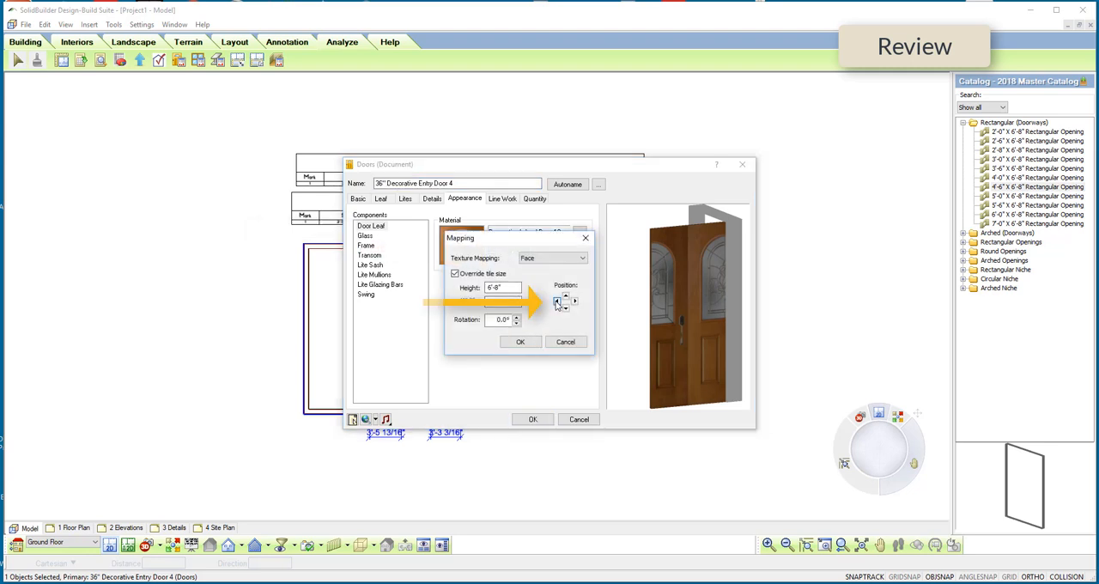
click(556, 302)
click(556, 302)
click(556, 302)
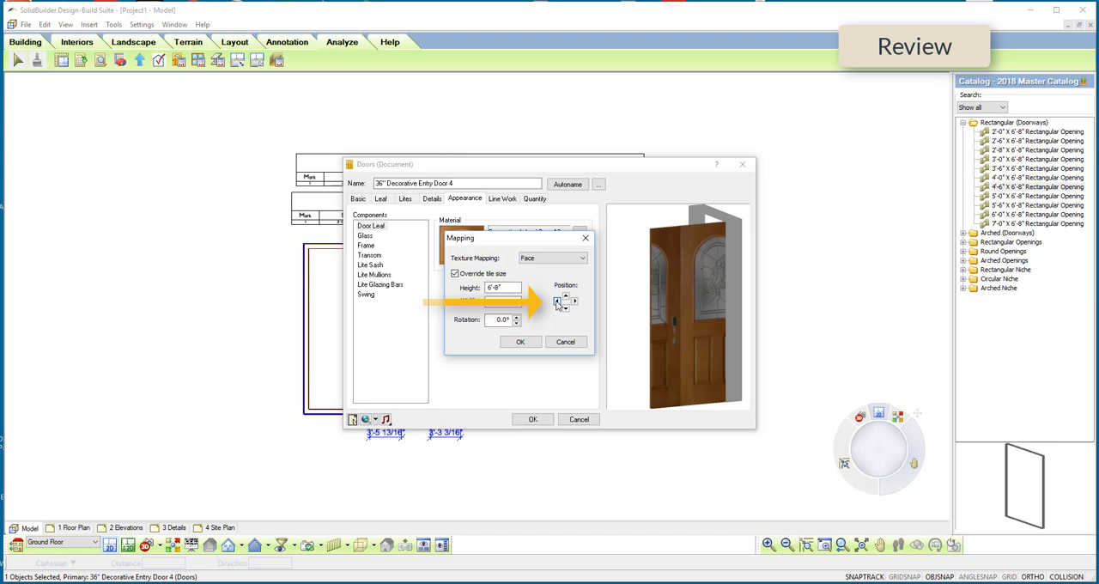
click(556, 303)
click(556, 303)
click(557, 302)
click(556, 303)
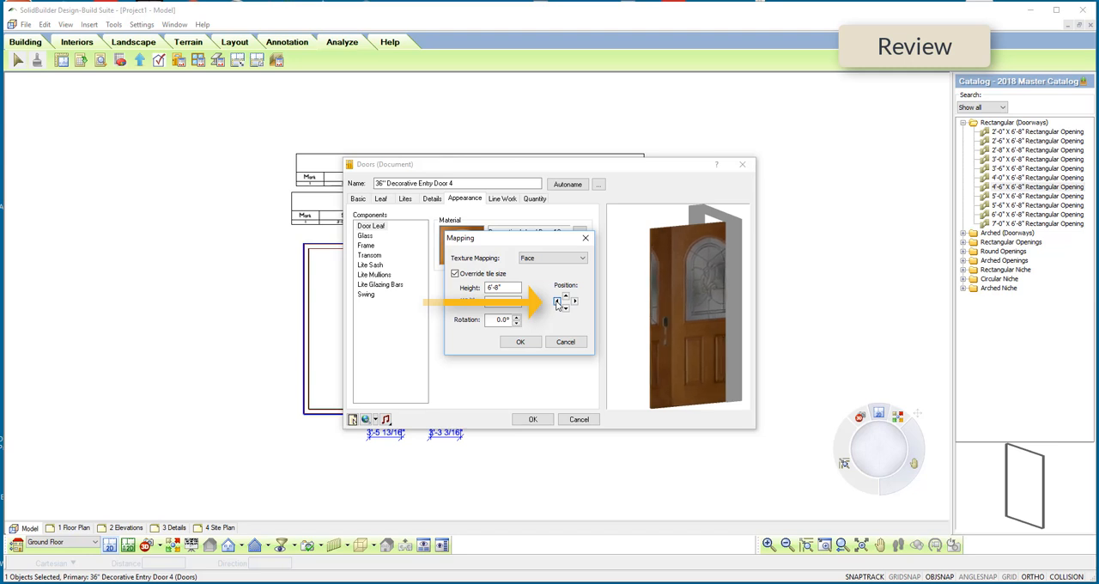
click(556, 302)
click(556, 303)
click(556, 302)
click(556, 302)
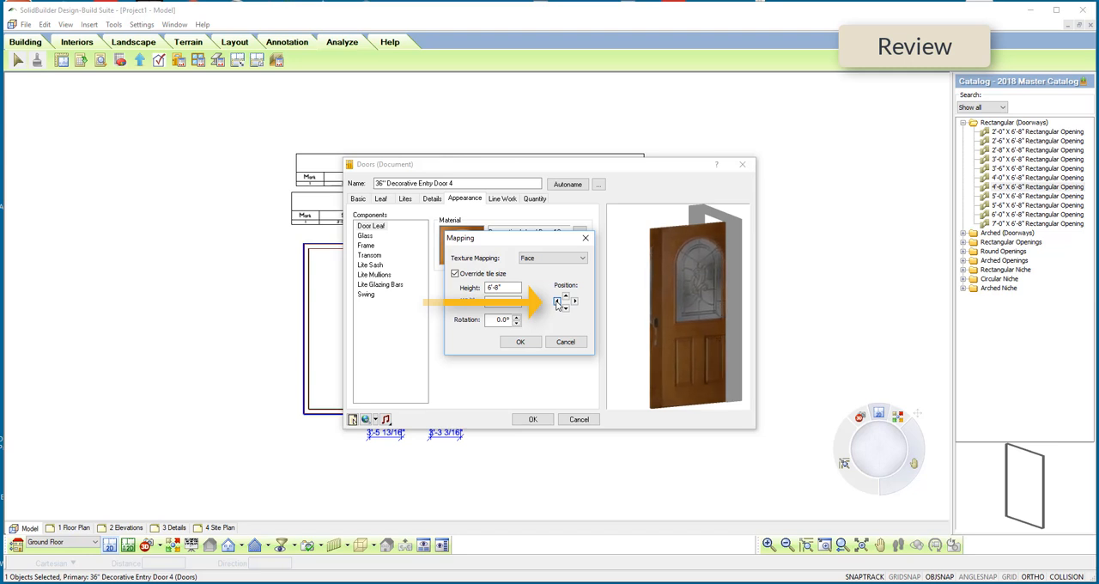
click(556, 302)
click(556, 303)
click(557, 302)
click(556, 302)
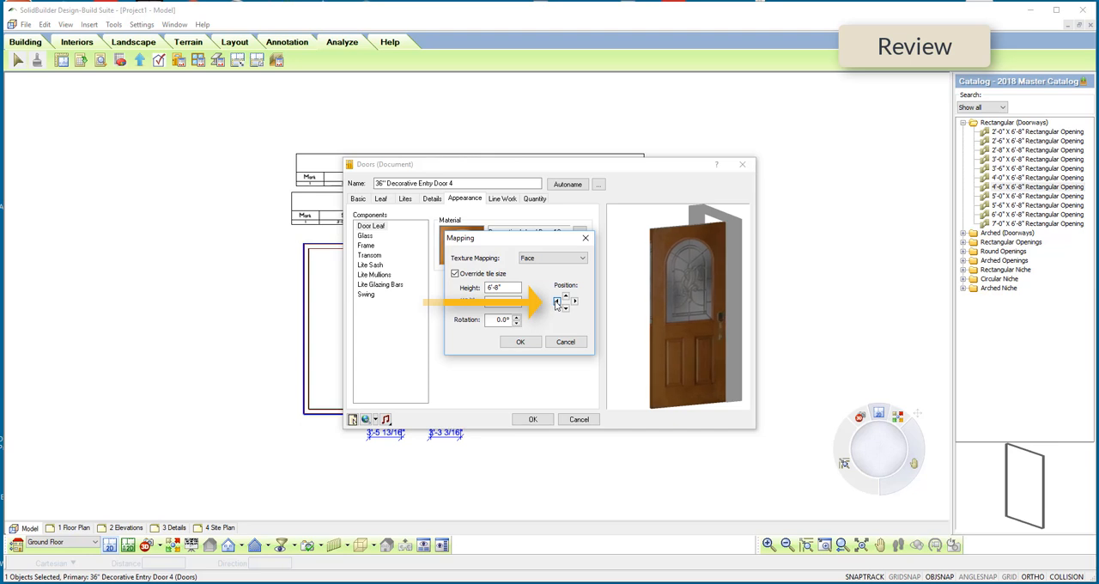
click(556, 302)
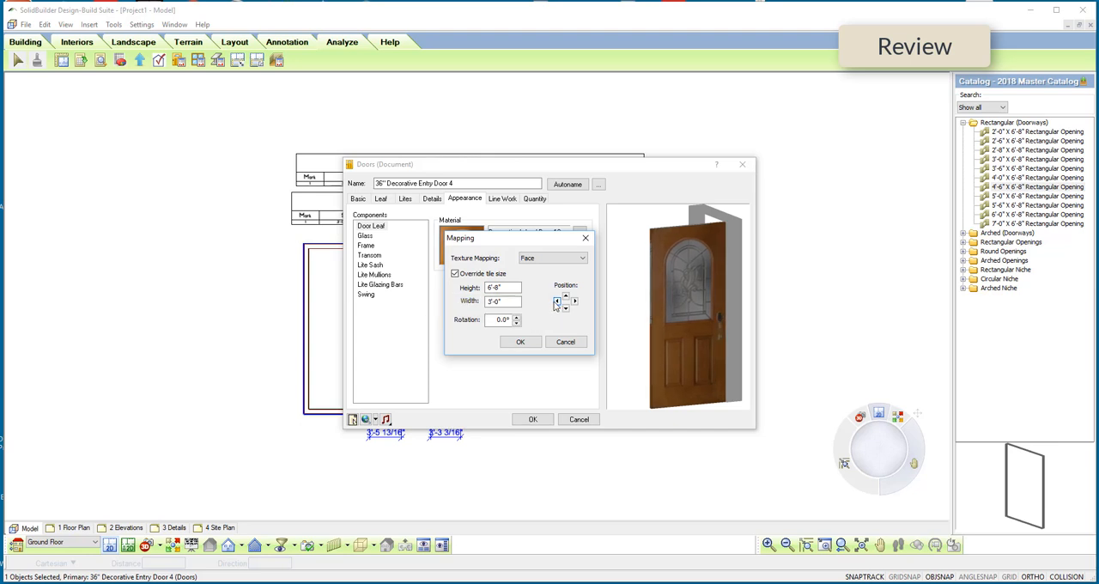
click(520, 342)
key(Return)
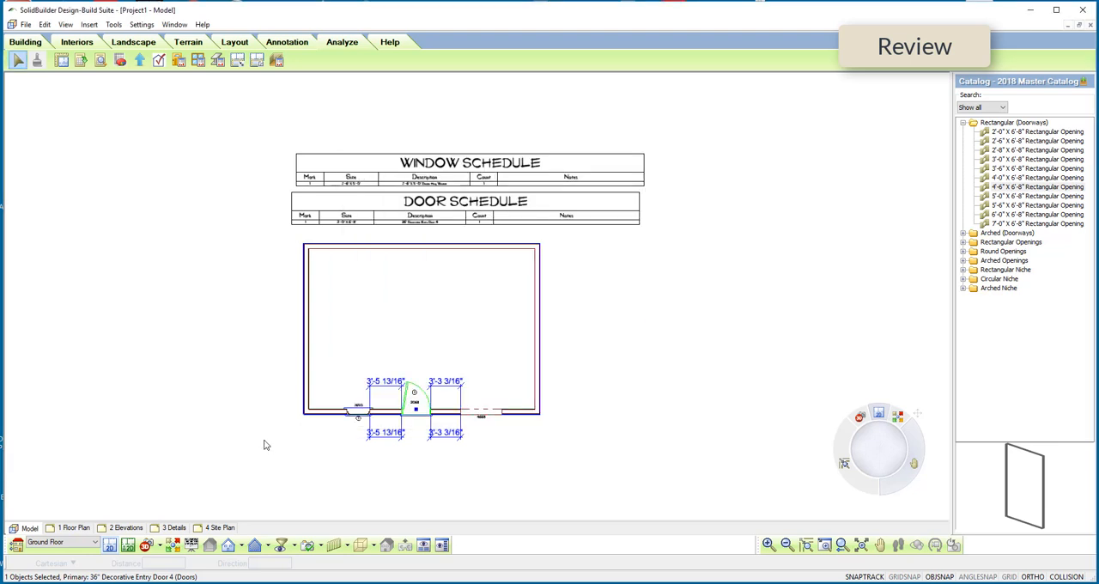
Step: Review the floor levels, head heights and wall heights in the project's building locations
click(16, 545)
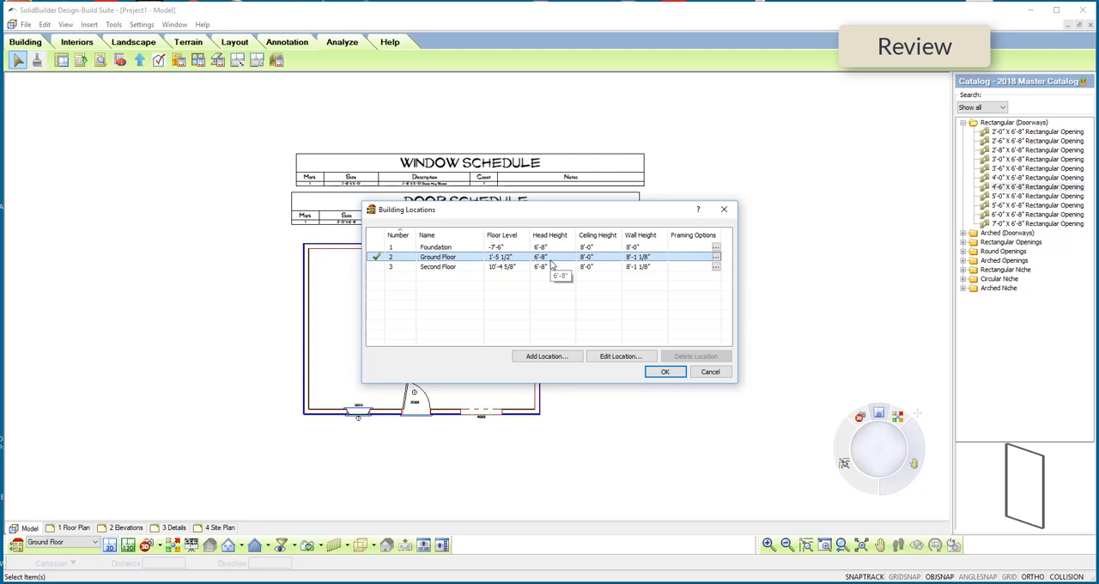
click(669, 373)
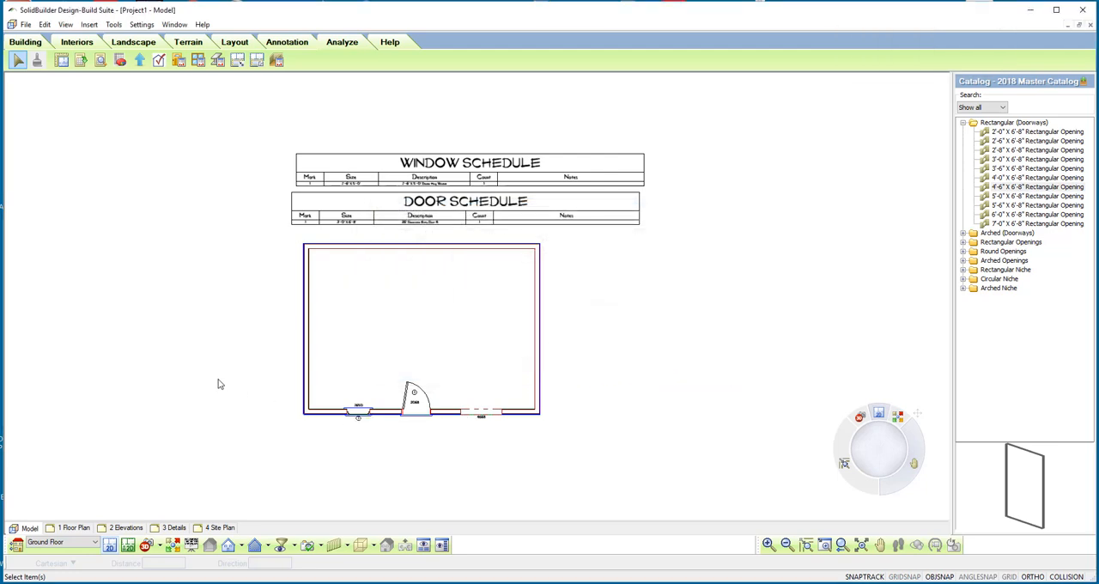